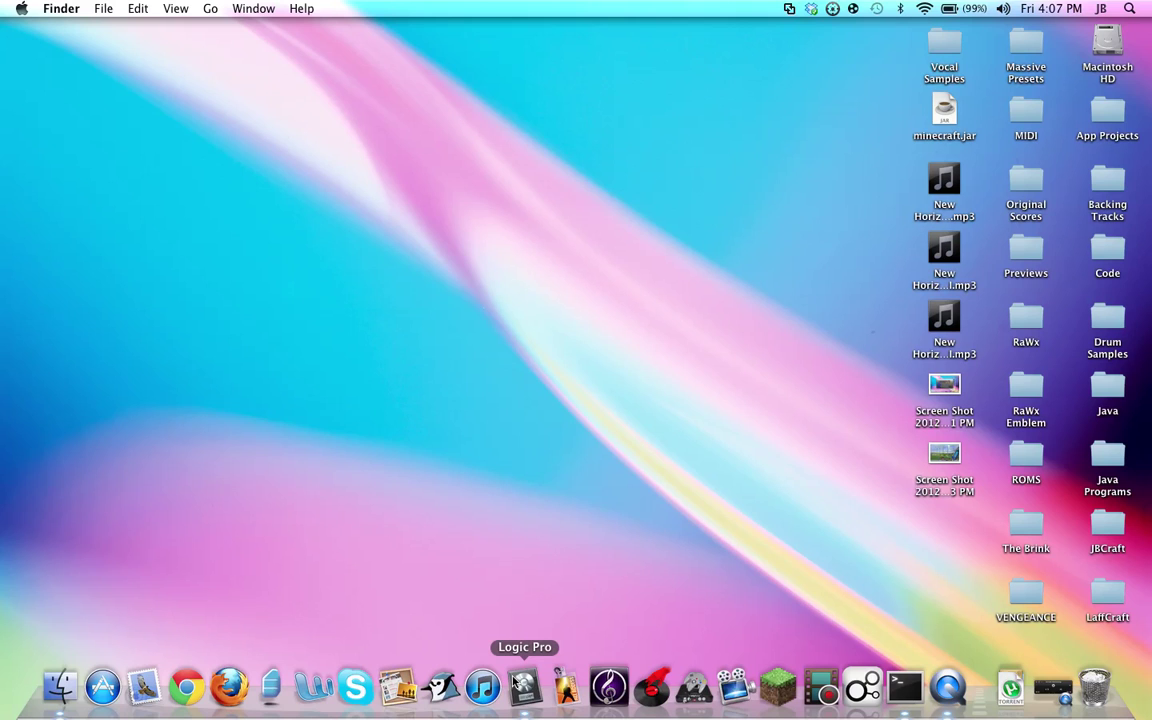
Launch Logic Pro and create an empty project with one software instrument track routed to Output 1-2.
click(514, 680)
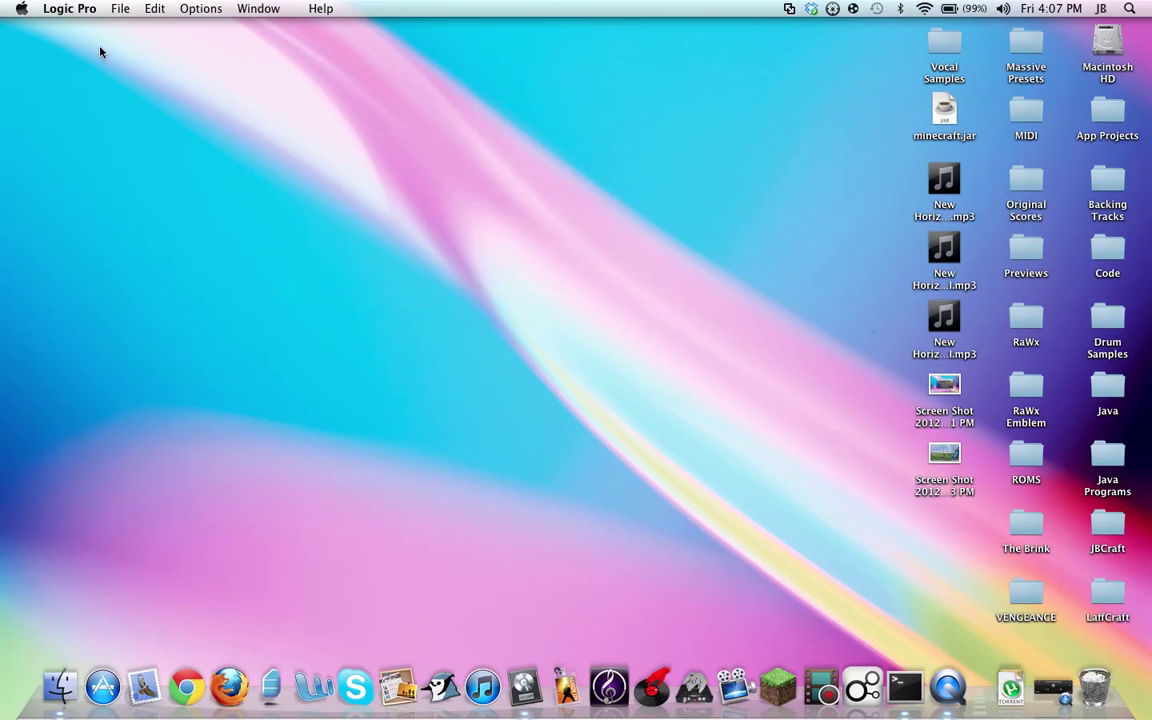
click(118, 9)
click(130, 29)
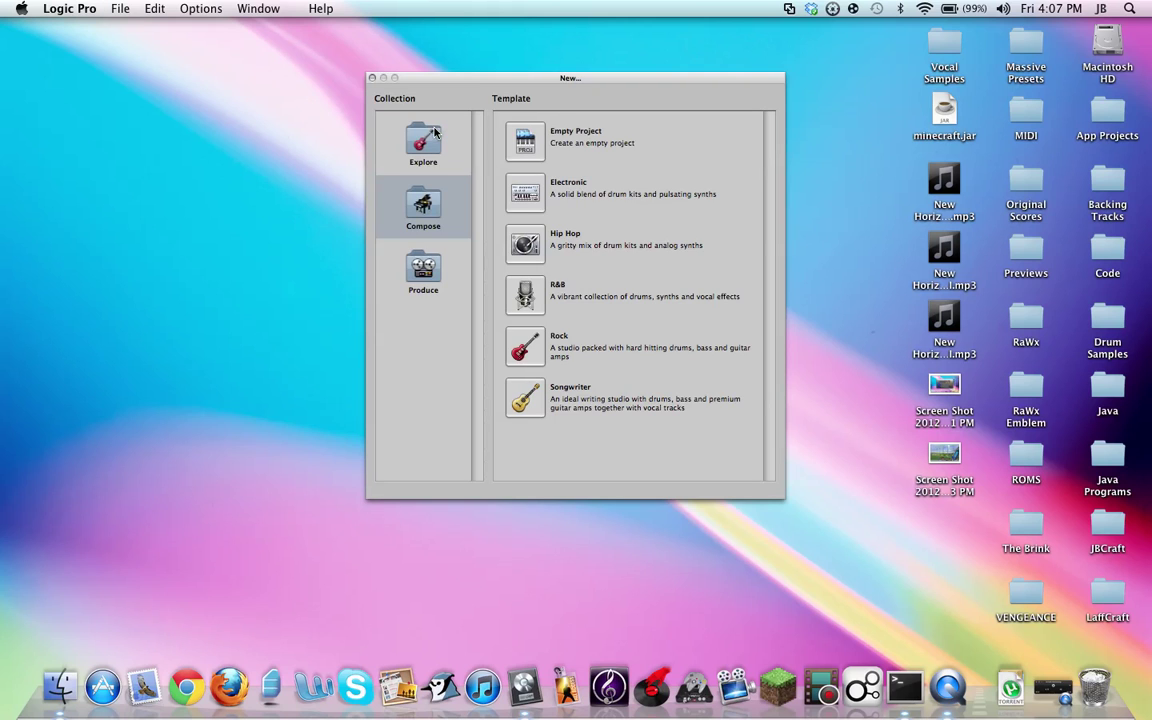
click(523, 150)
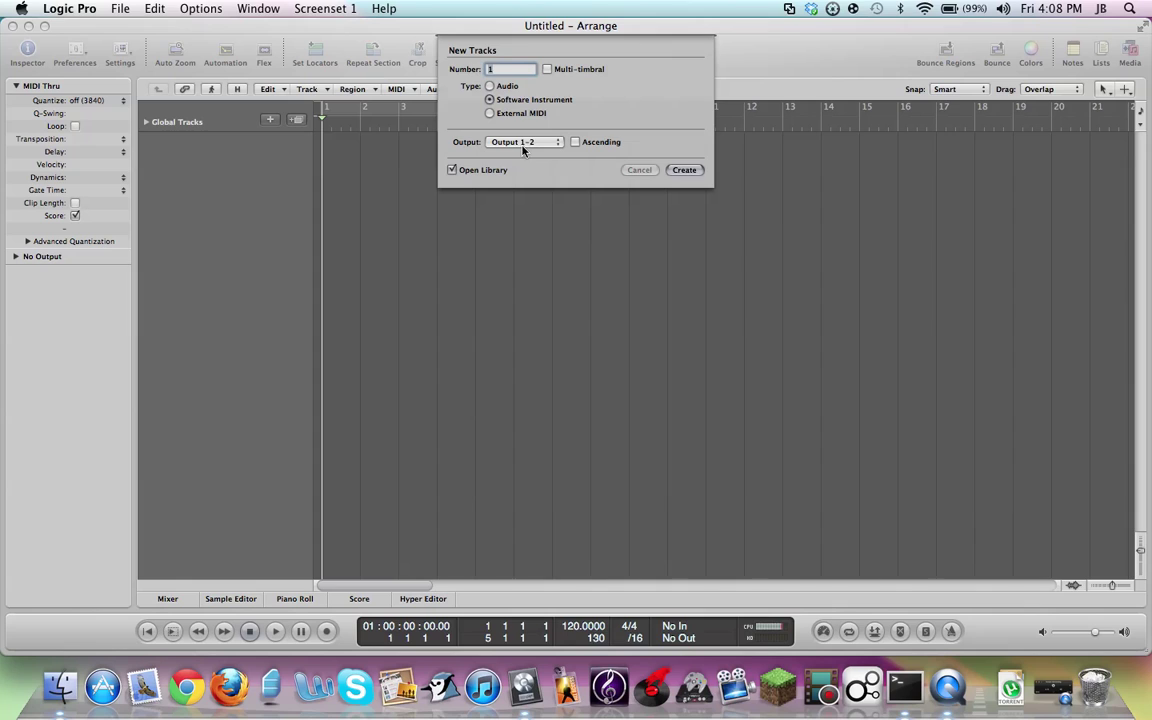
key(Return)
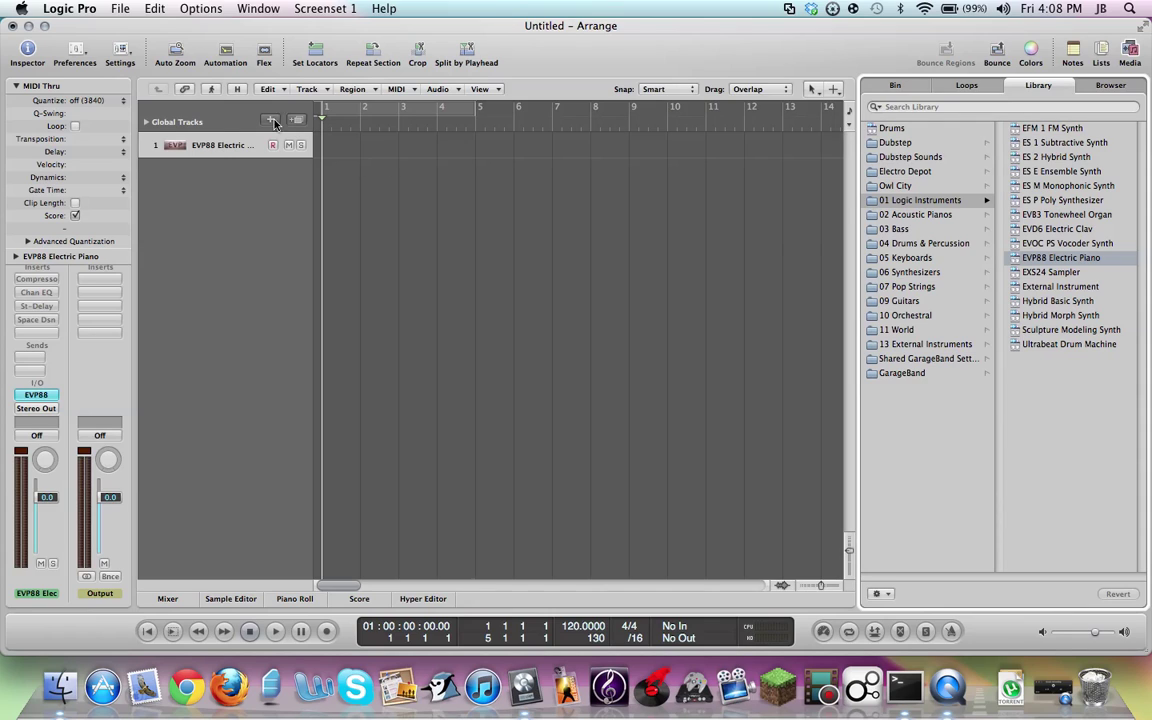
Collapse the MIDI Thru parameters and create a two-bar MIDI region starting at bar 1 on the electric piano track.
click(204, 132)
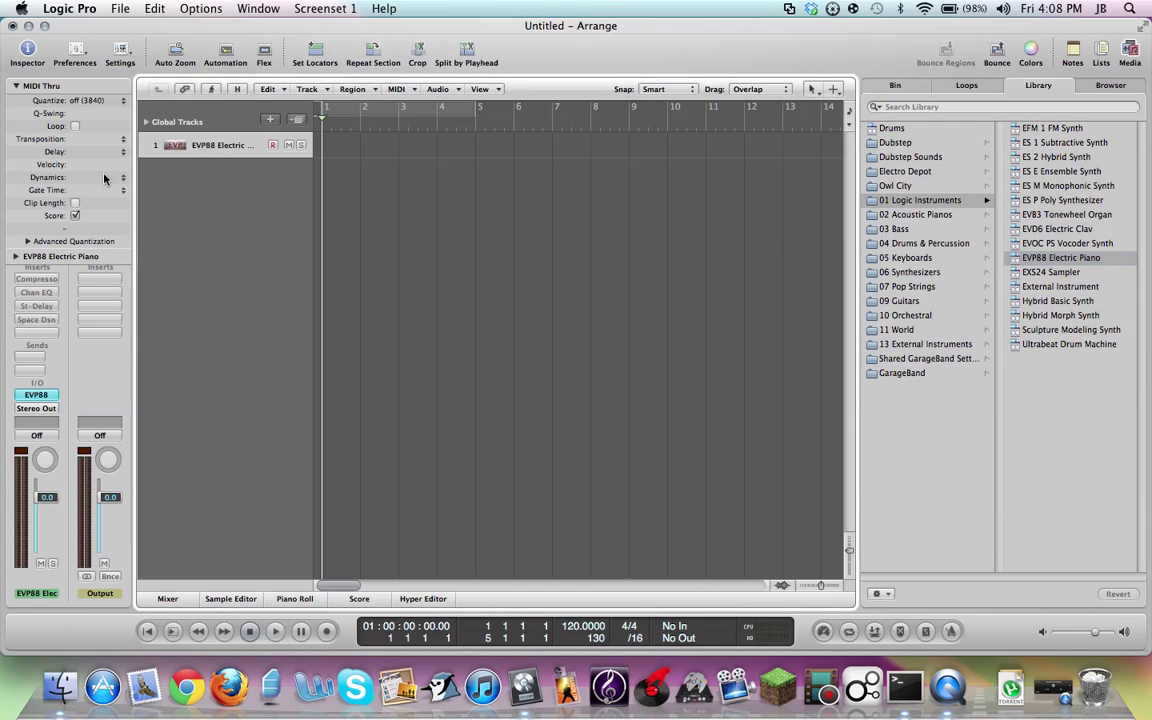
click(16, 87)
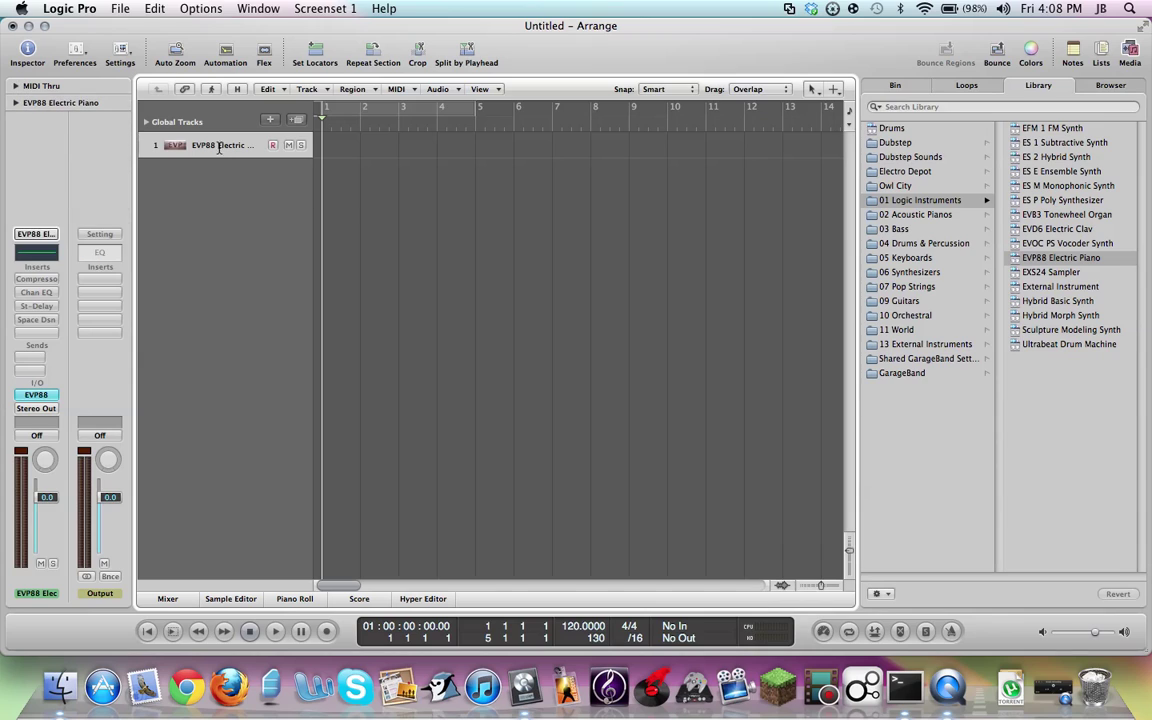
right_click(342, 141)
click(361, 153)
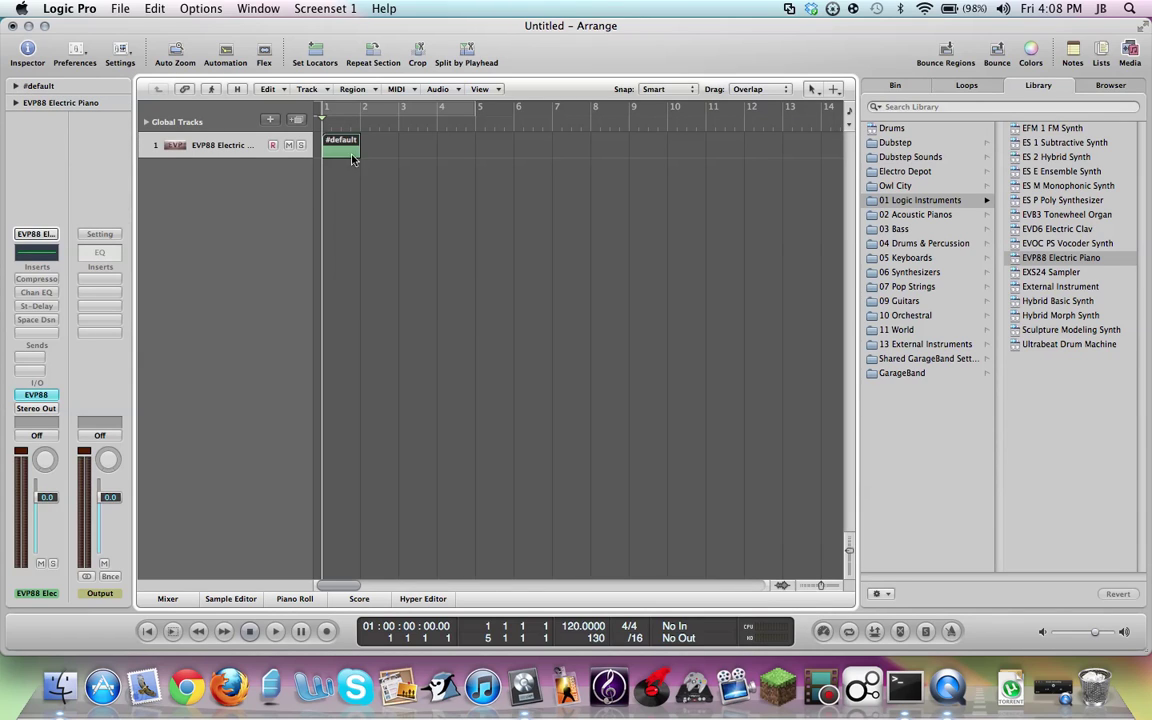
drag(358, 146, 396, 150)
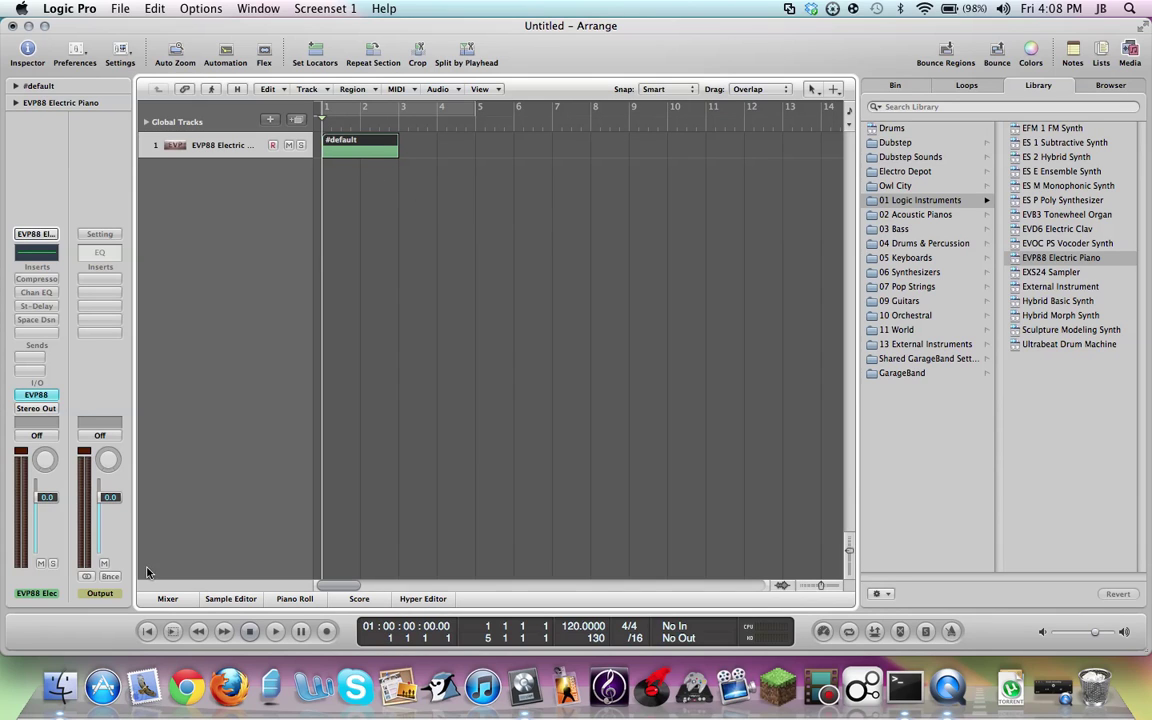
Open the MIDI region in the Piano Roll and enlarge the editor to show several octaves.
click(294, 598)
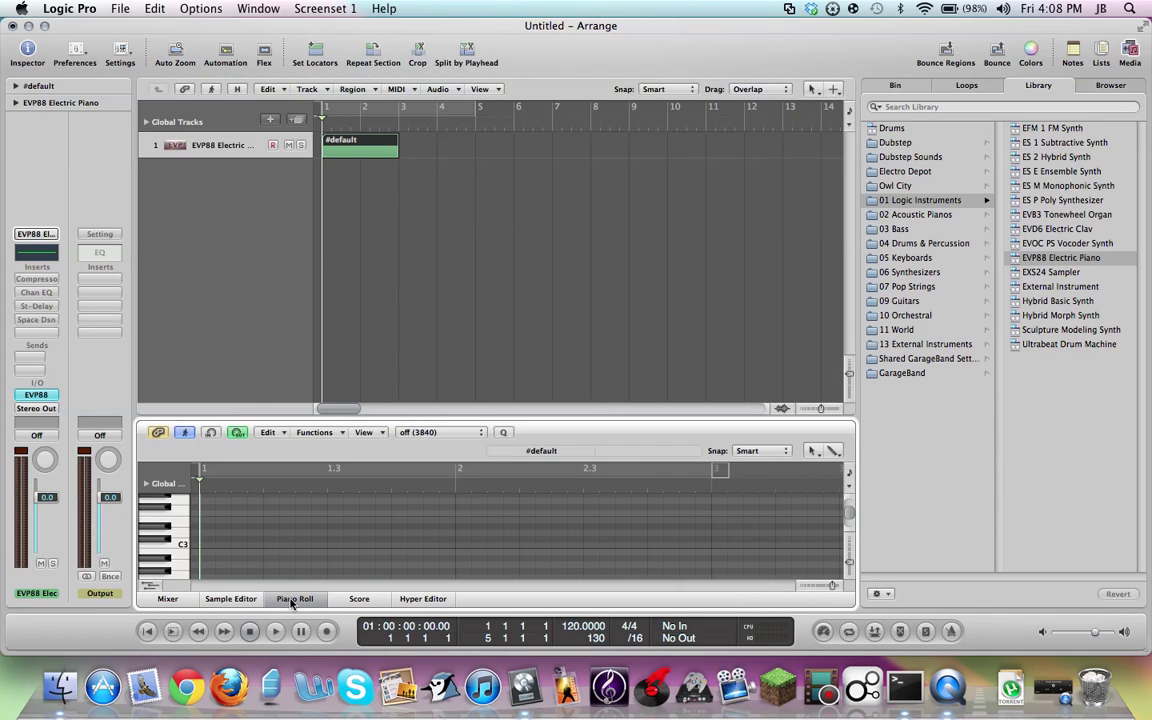
click(326, 412)
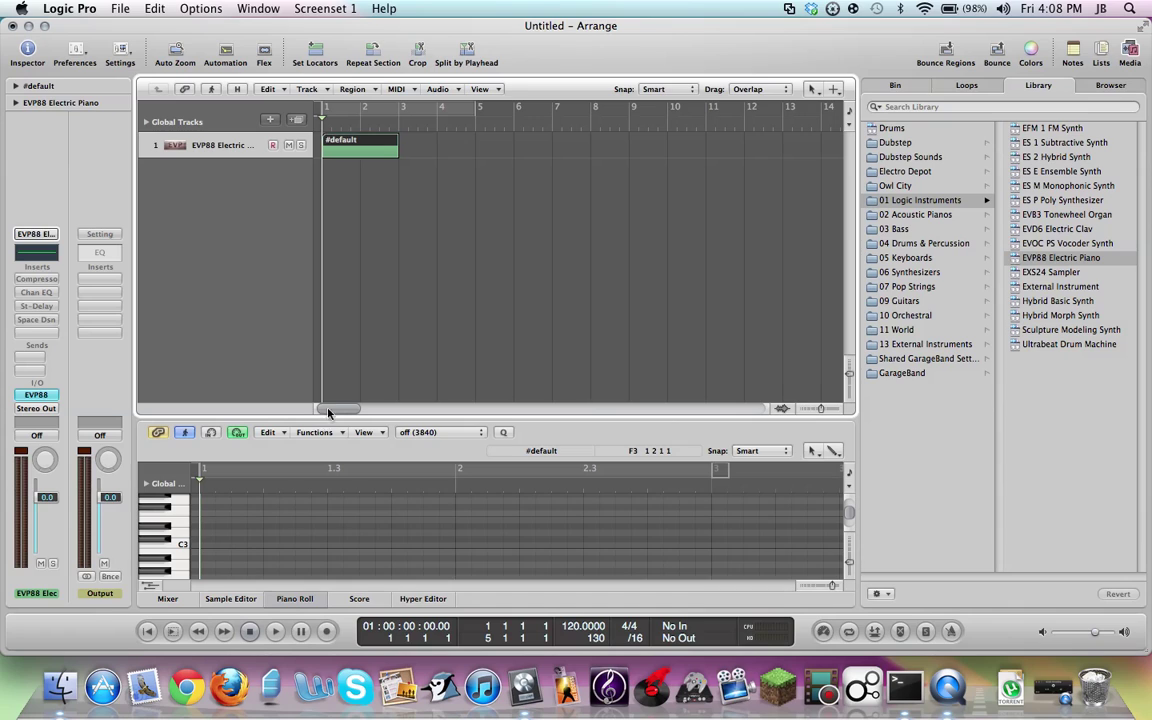
drag(307, 416, 300, 217)
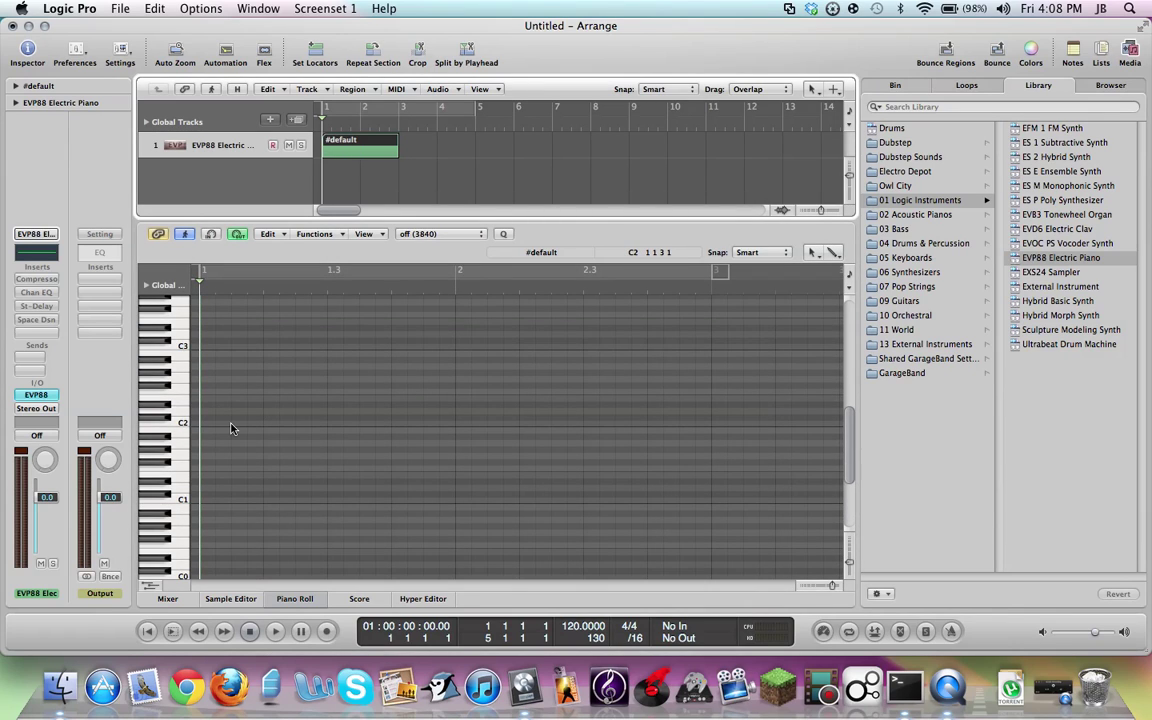
Draw a chord of C2, E2 and G2 at bar 1 and lengthen its three notes to one full bar.
click(181, 427)
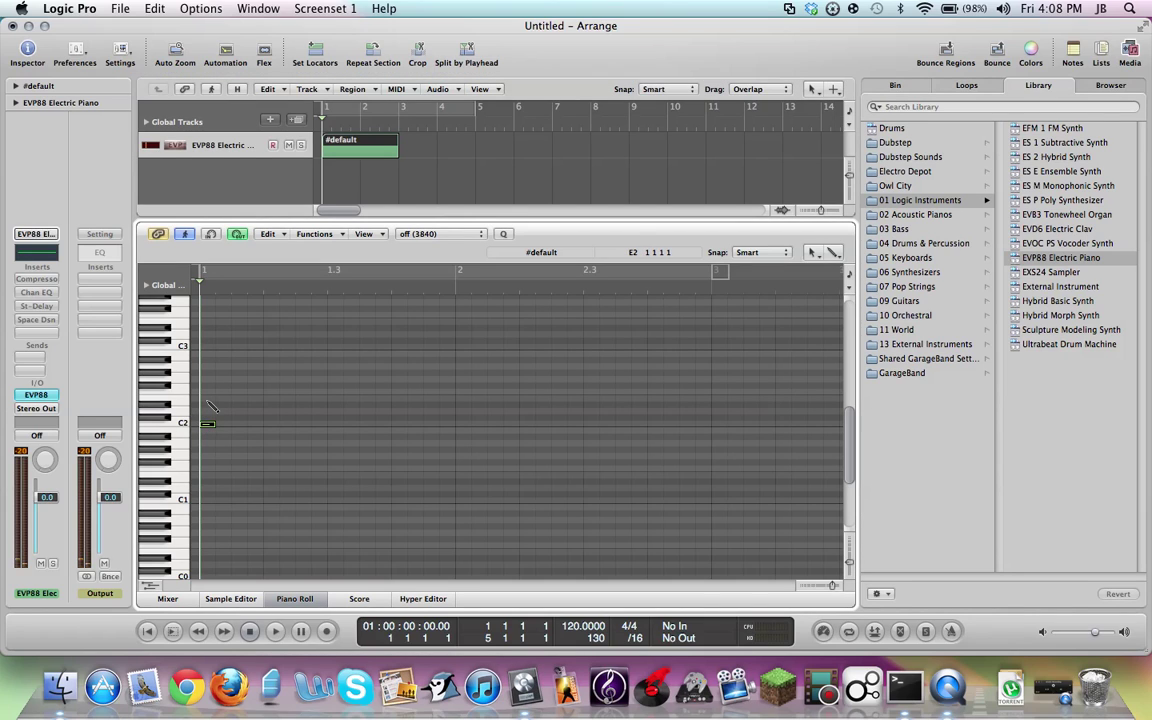
click(205, 425)
click(207, 399)
click(207, 379)
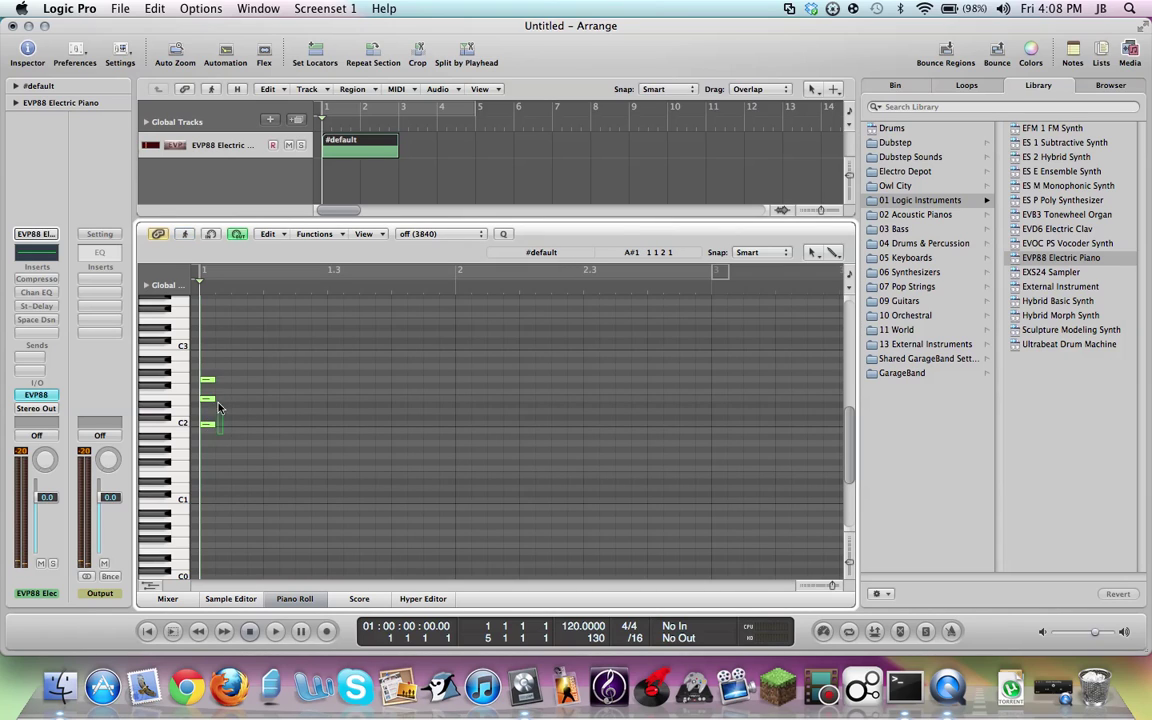
shift+click(210, 379)
drag(210, 379, 455, 380)
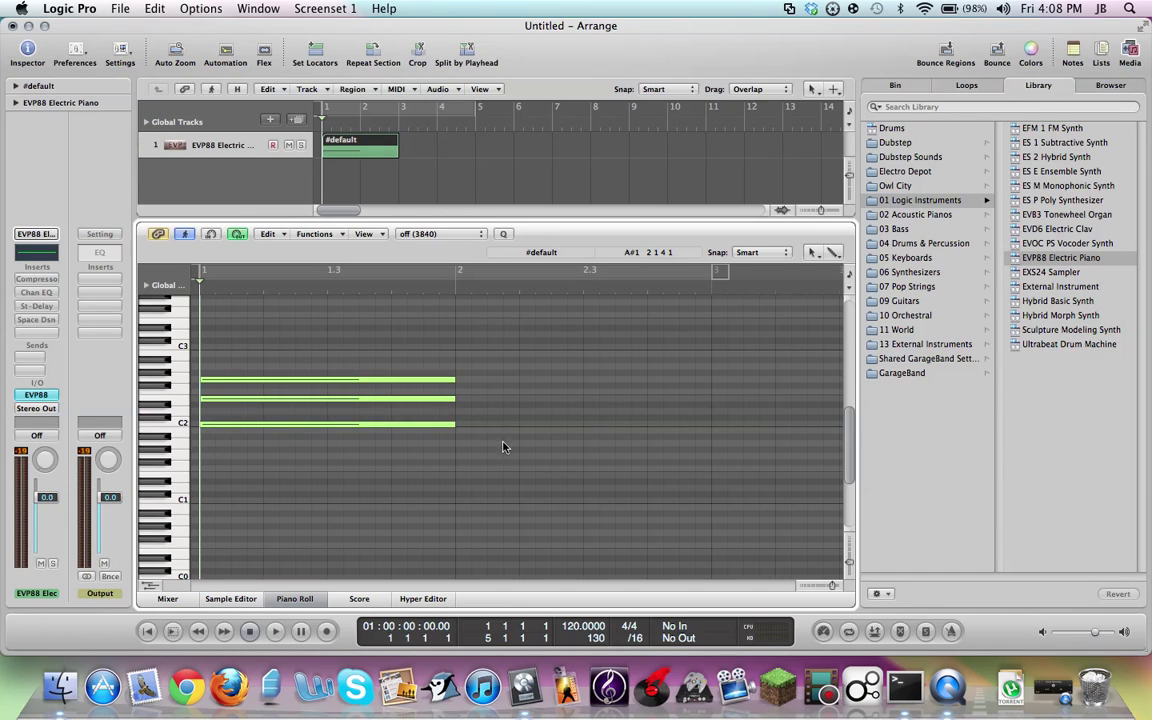
Add a full-bar chord of G1, B1 and D2 starting at bar 2.
click(458, 456)
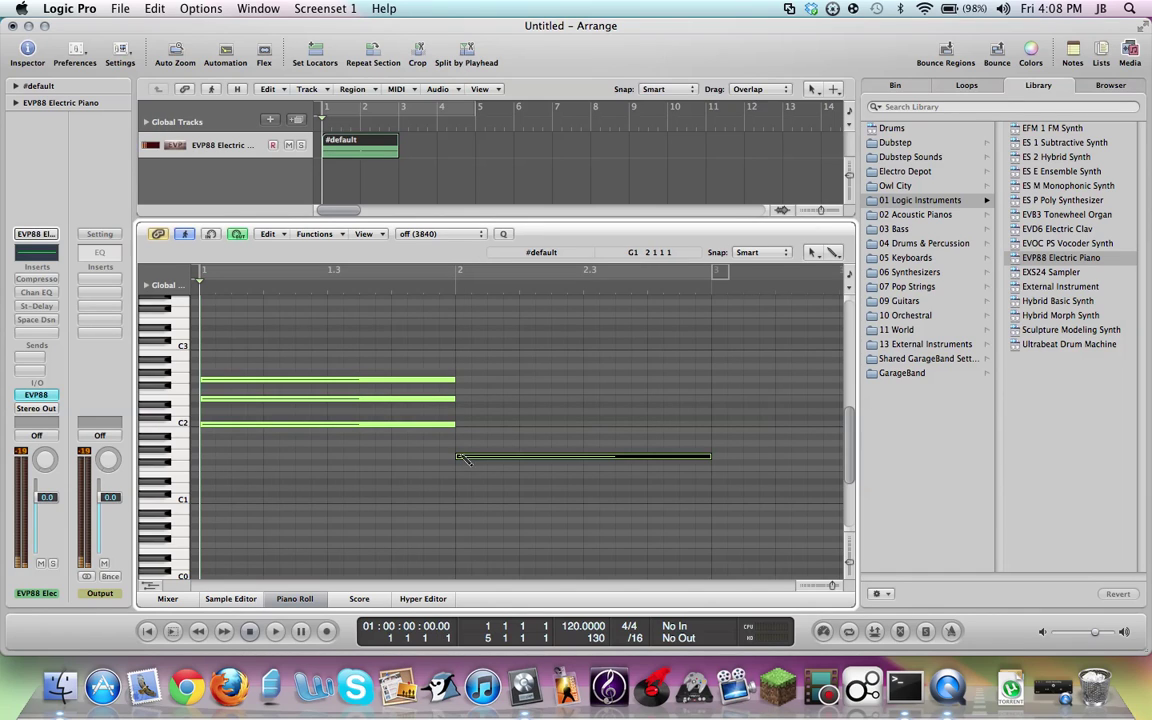
click(463, 437)
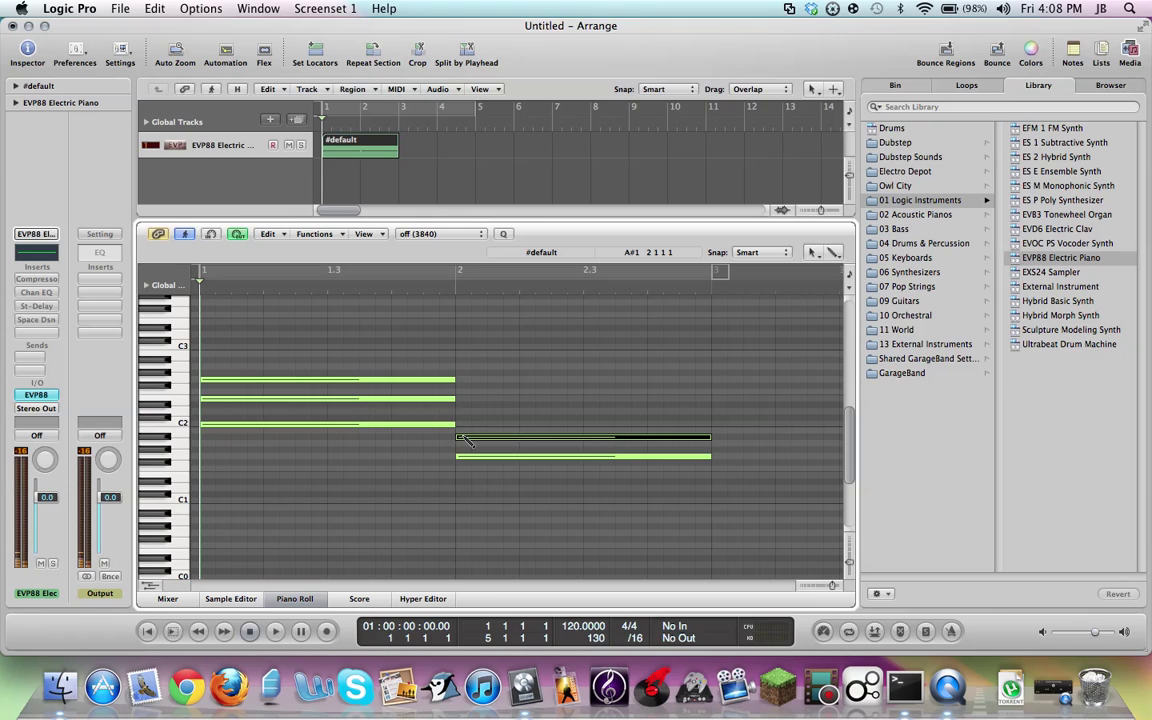
drag(470, 440, 469, 432)
click(474, 464)
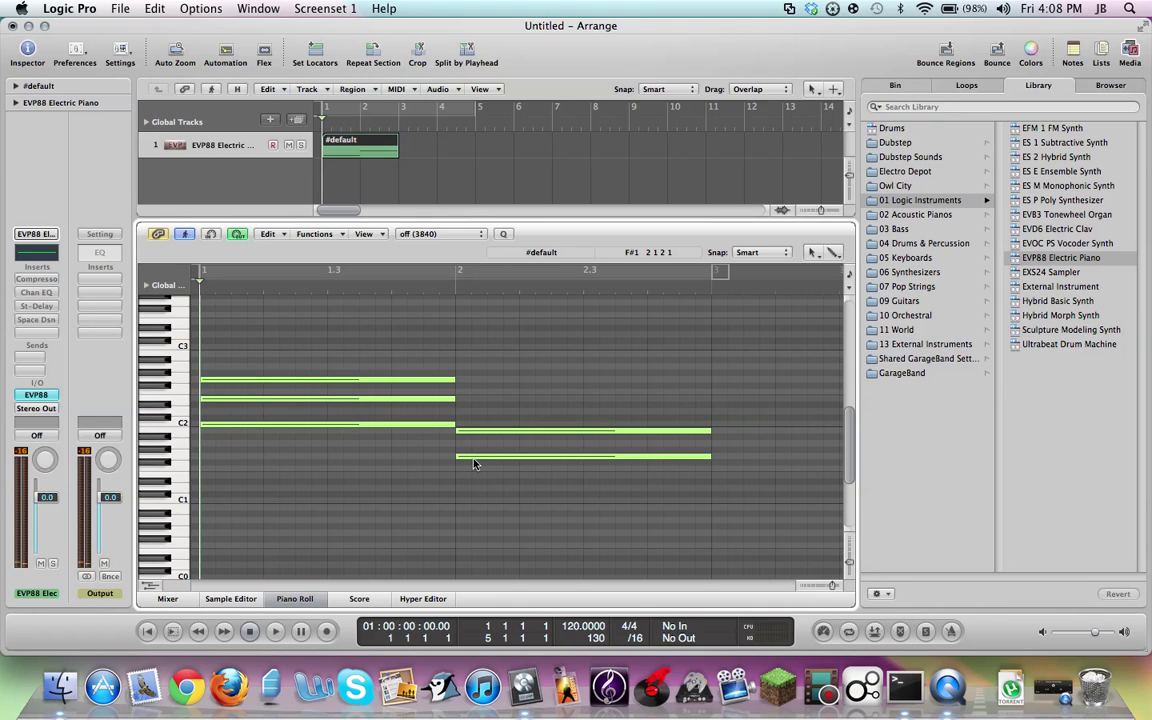
click(474, 458)
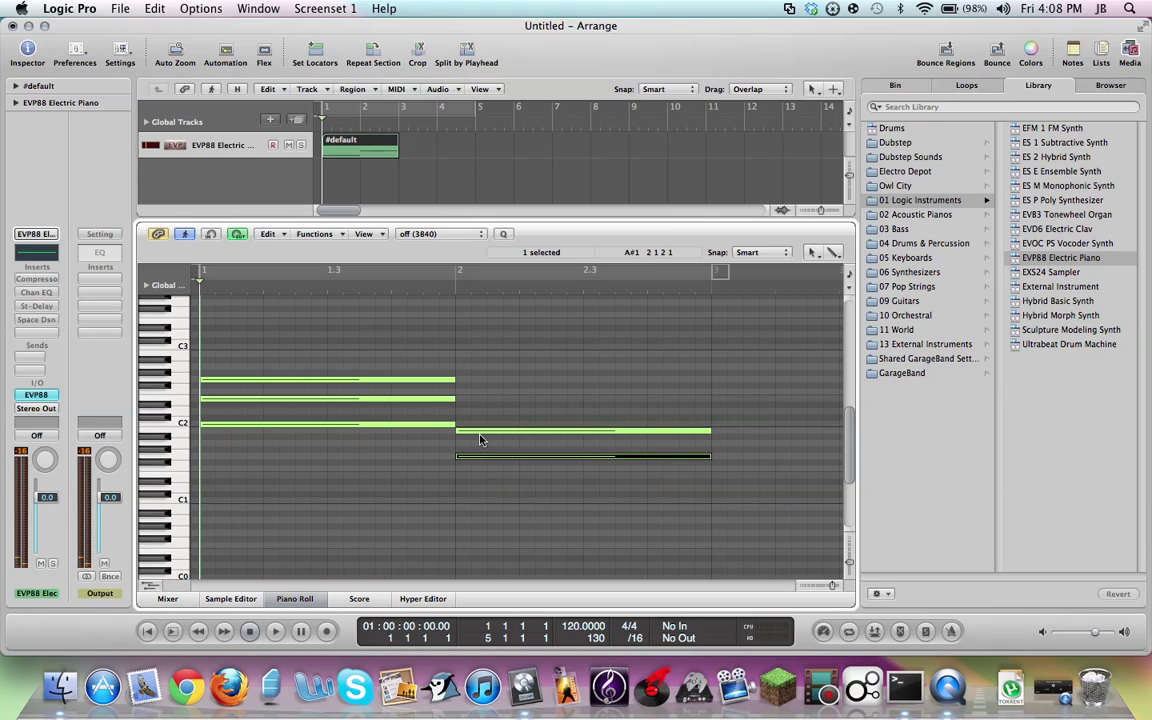
click(479, 432)
drag(472, 416, 465, 417)
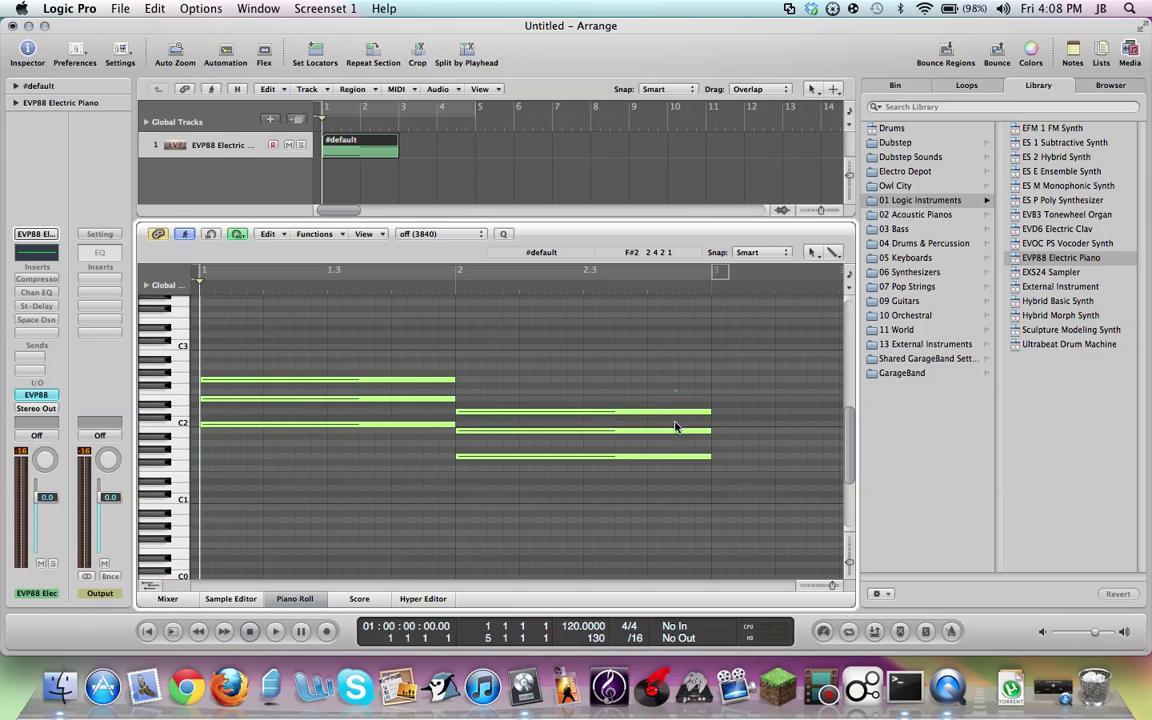
Shorten the bar 2 chord to half a bar and add a half-bar chord of F1, A1 and C2 at 2.3.
drag(676, 398, 588, 456)
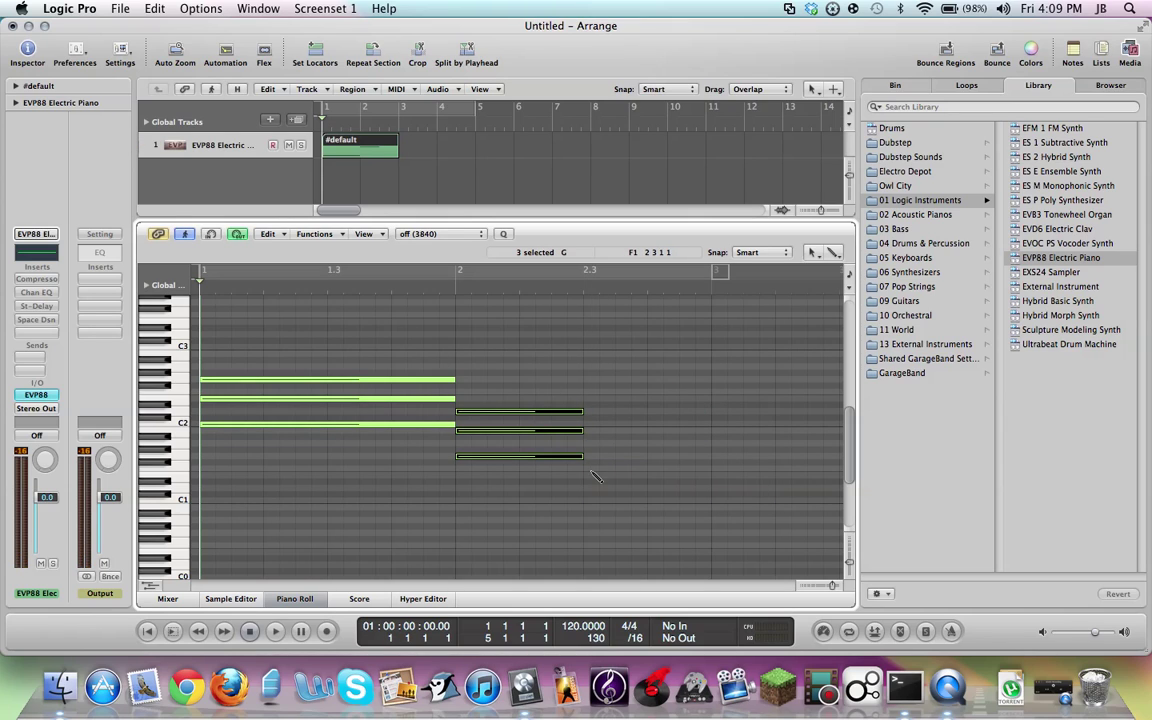
super+click(590, 468)
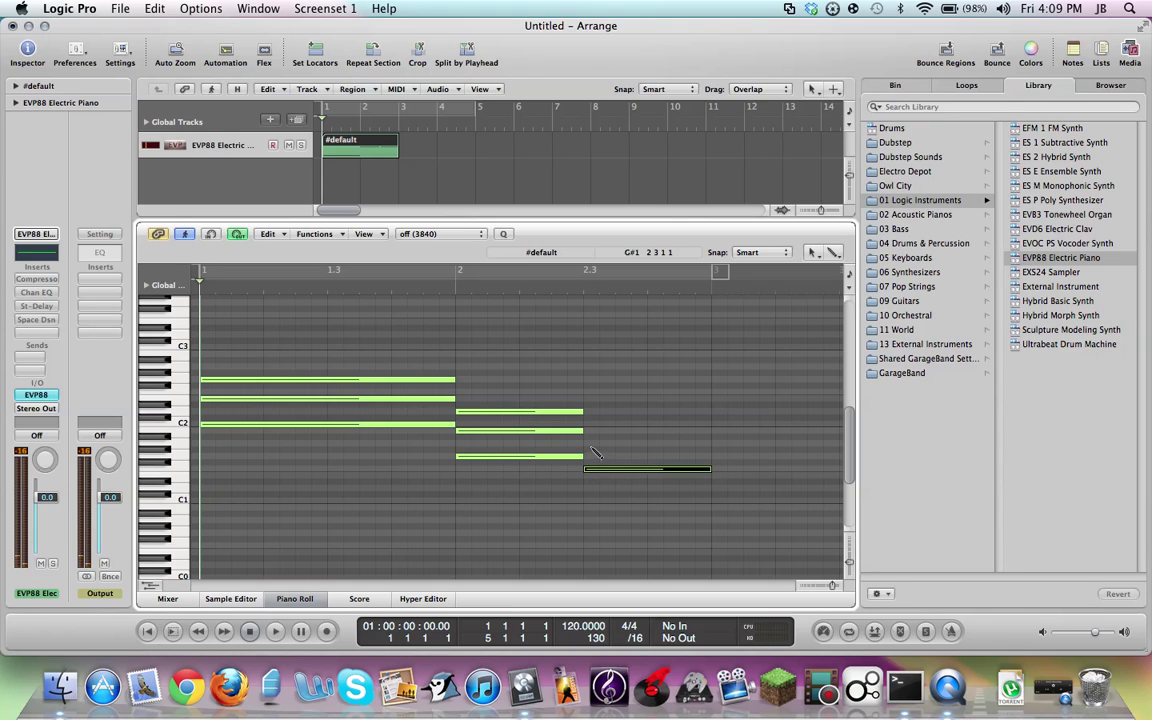
super+click(592, 443)
super+click(595, 424)
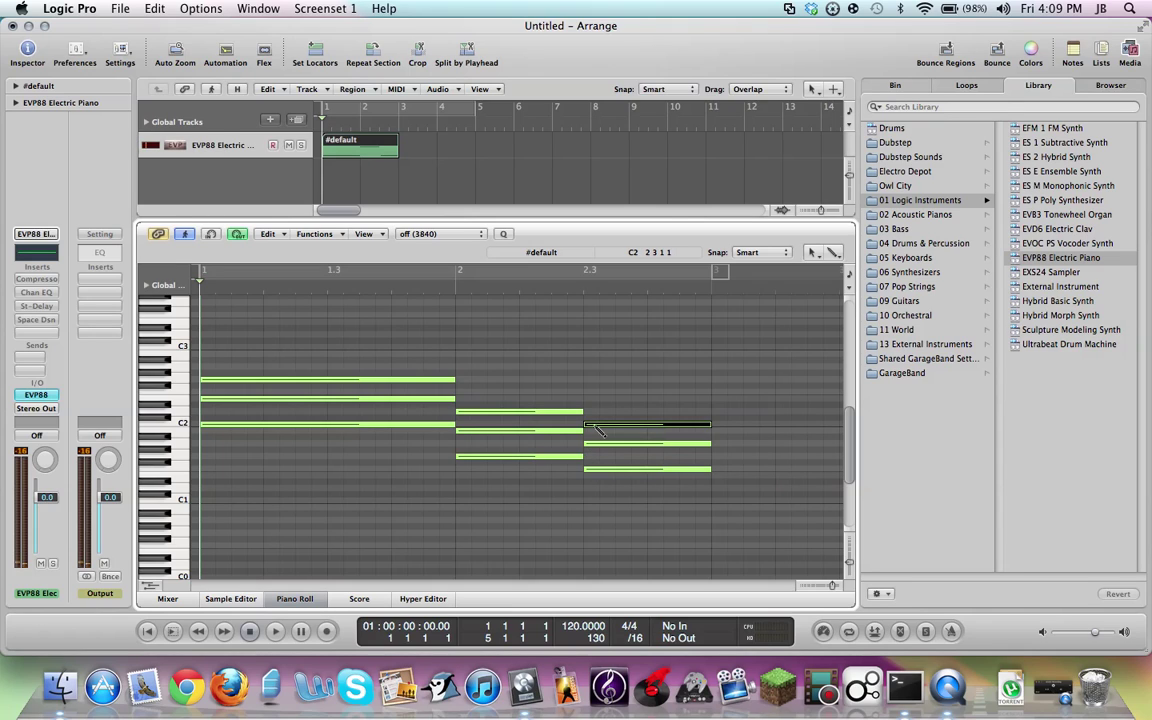
click(447, 291)
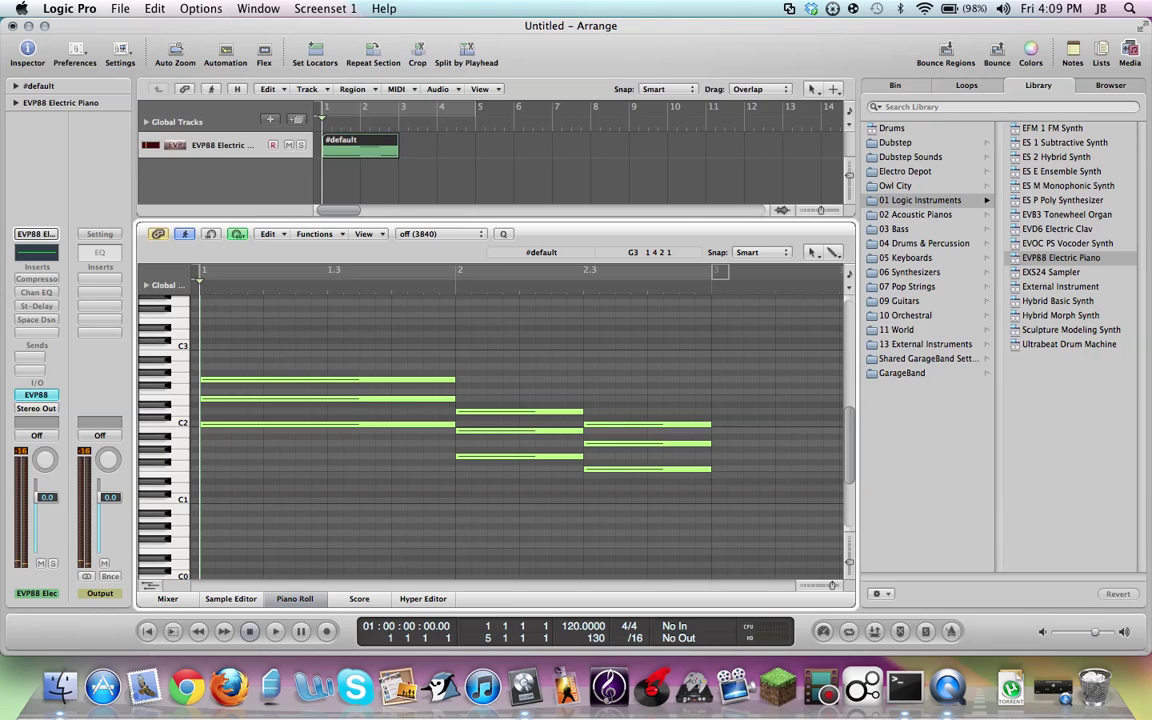
Loop the two-bar chord region up to bar 7 and play it back, closing the Piano Roll.
drag(396, 138, 556, 137)
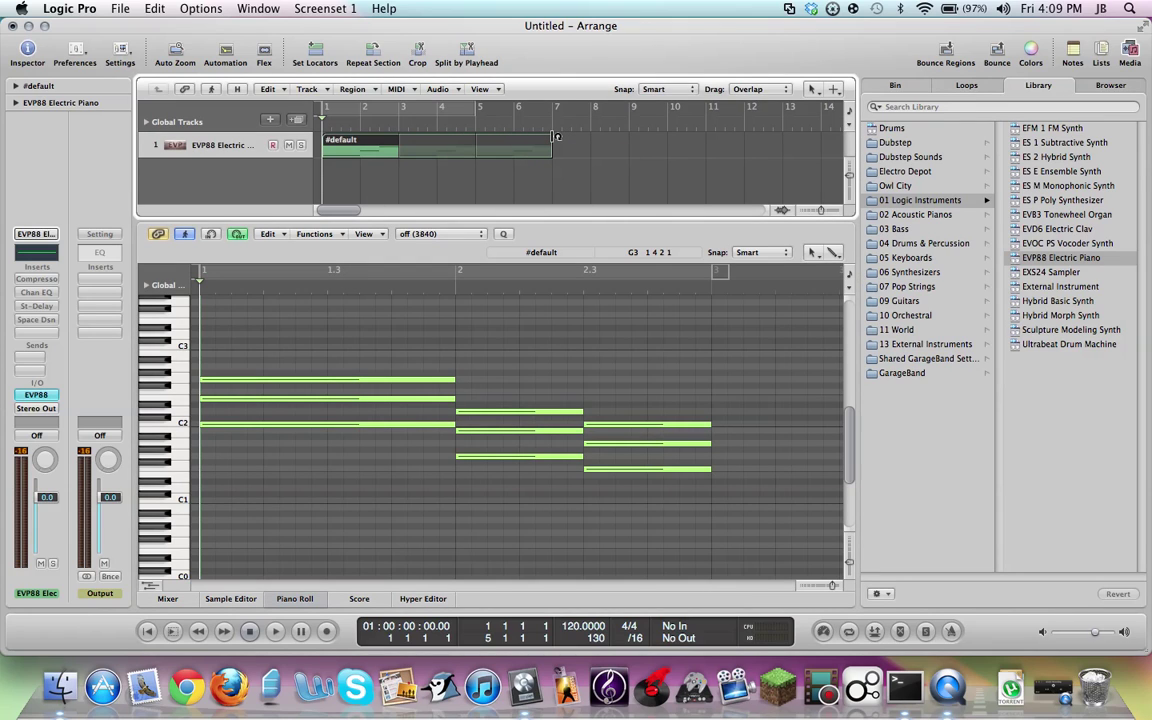
key(space)
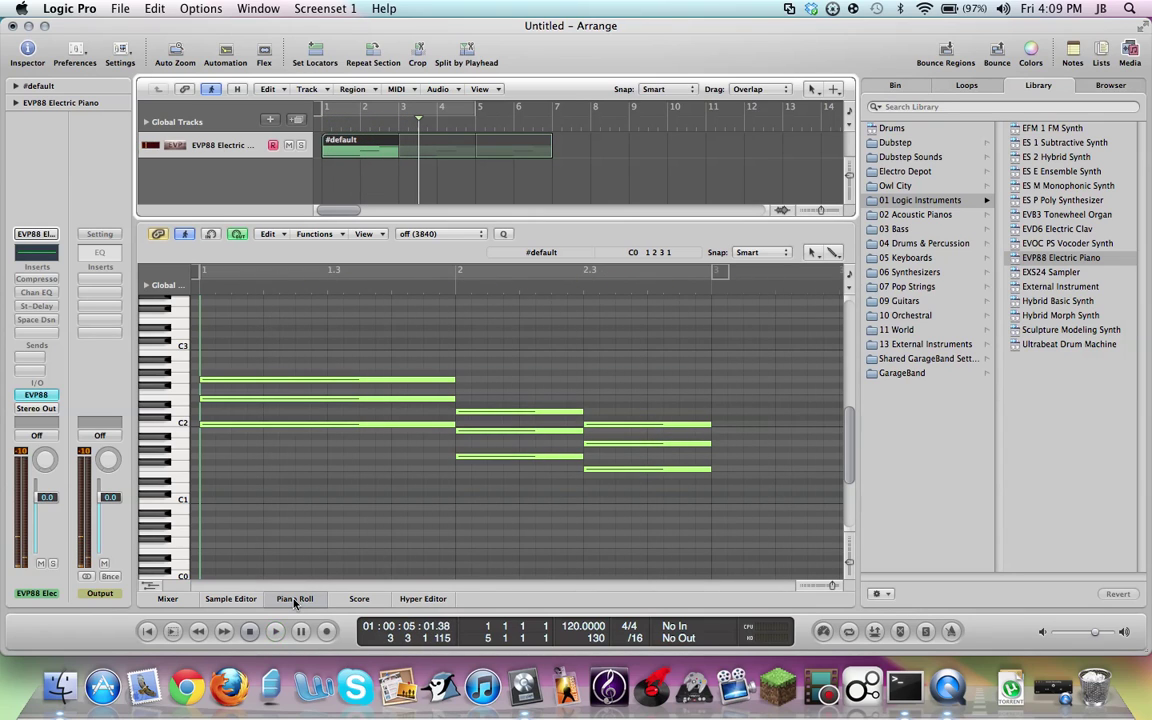
click(294, 599)
key(space)
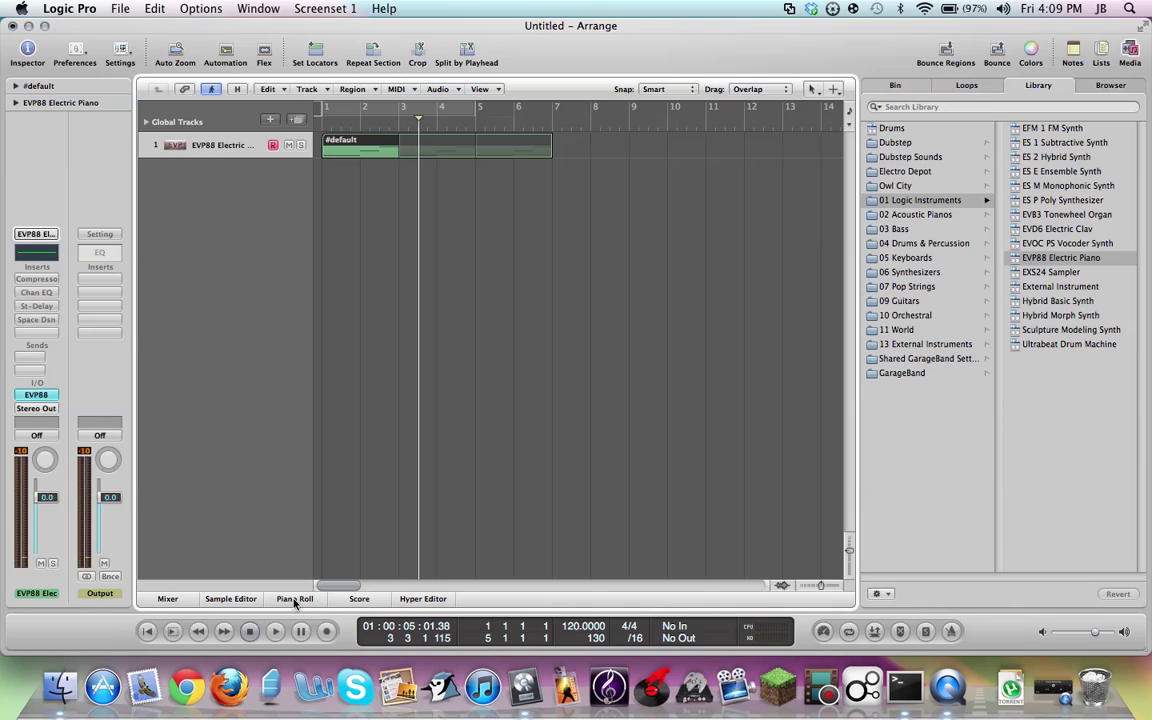
Replace the track's EVP88 instrument with the stereo ES2 (Synthesizer 2) and move its plug-in window clear of the channel strip.
click(36, 394)
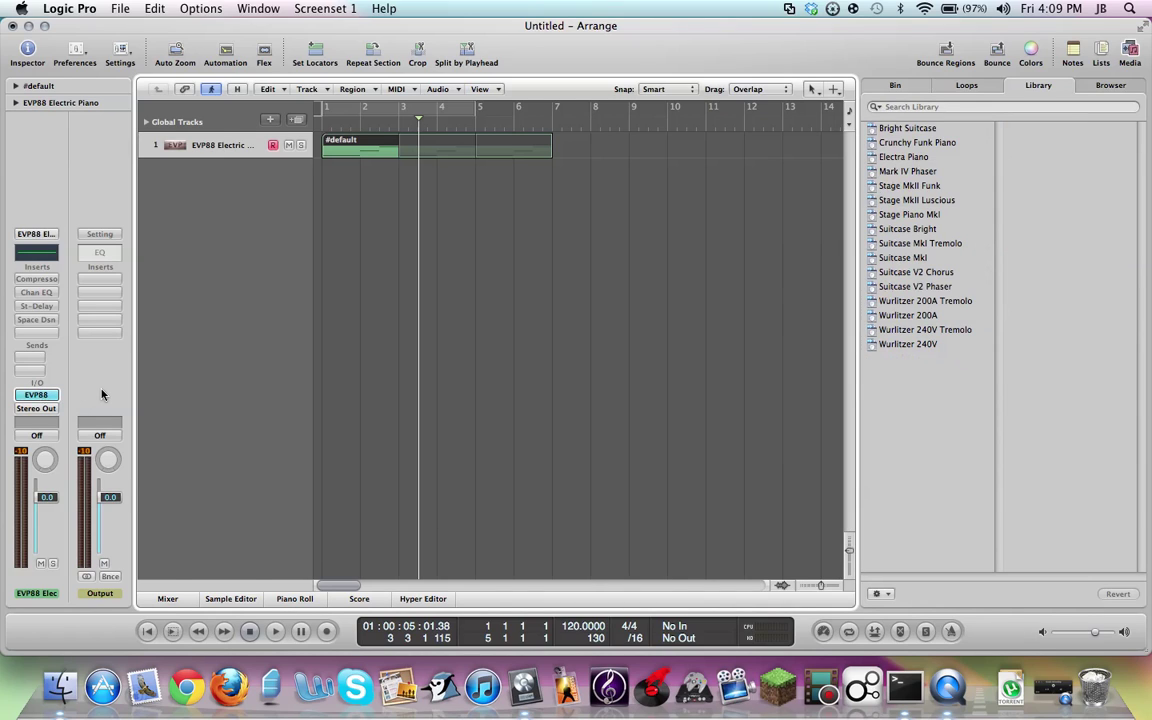
click(36, 394)
mouse_move(129, 464)
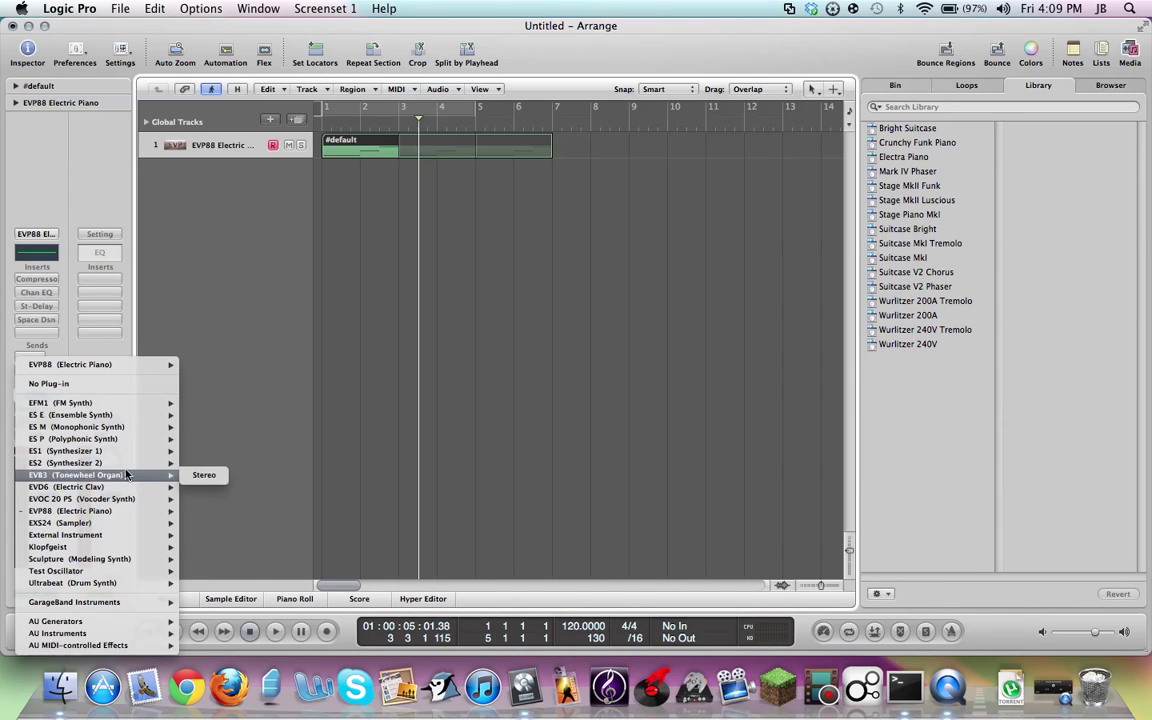
click(204, 464)
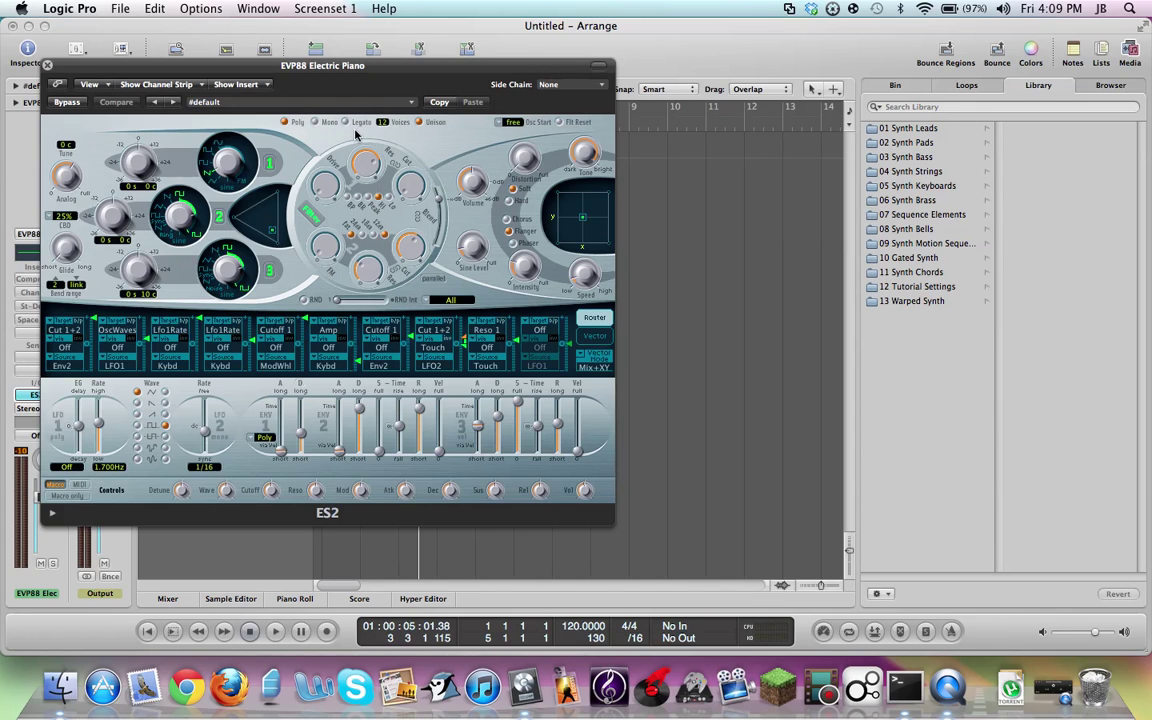
drag(385, 60, 580, 66)
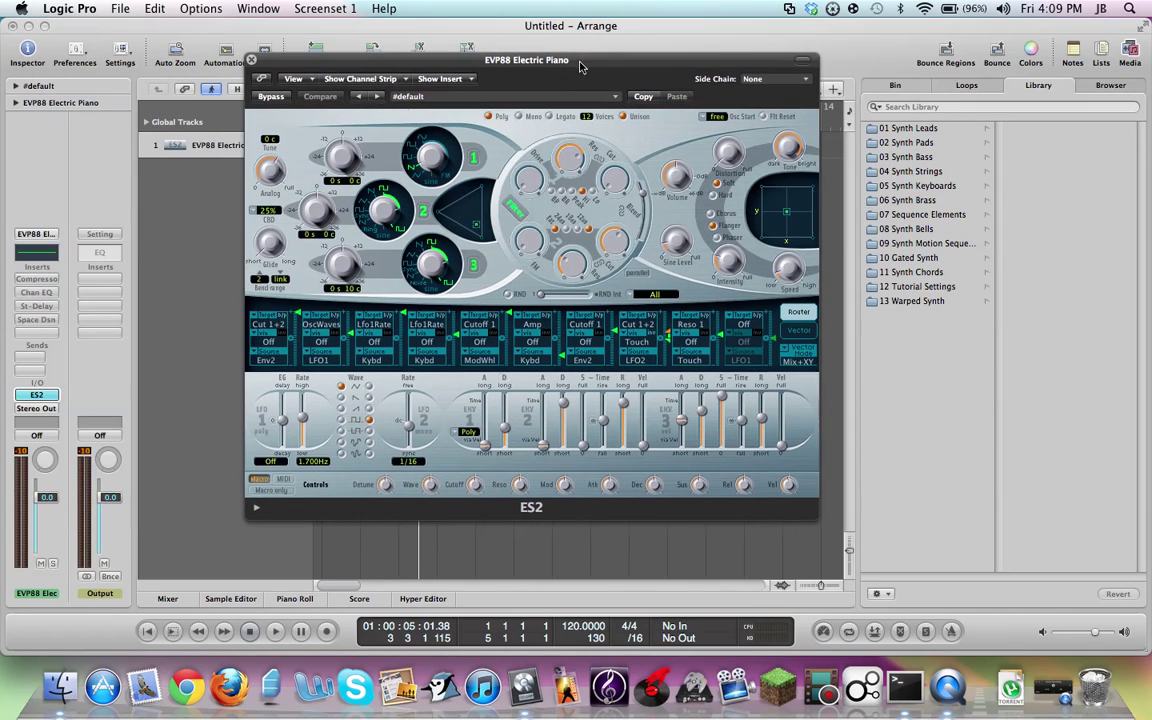
Set ES2 oscillator 1 to the 13-saw1 waveform and balance the oscillator mix at the centre of the triangle.
click(430, 186)
click(430, 186)
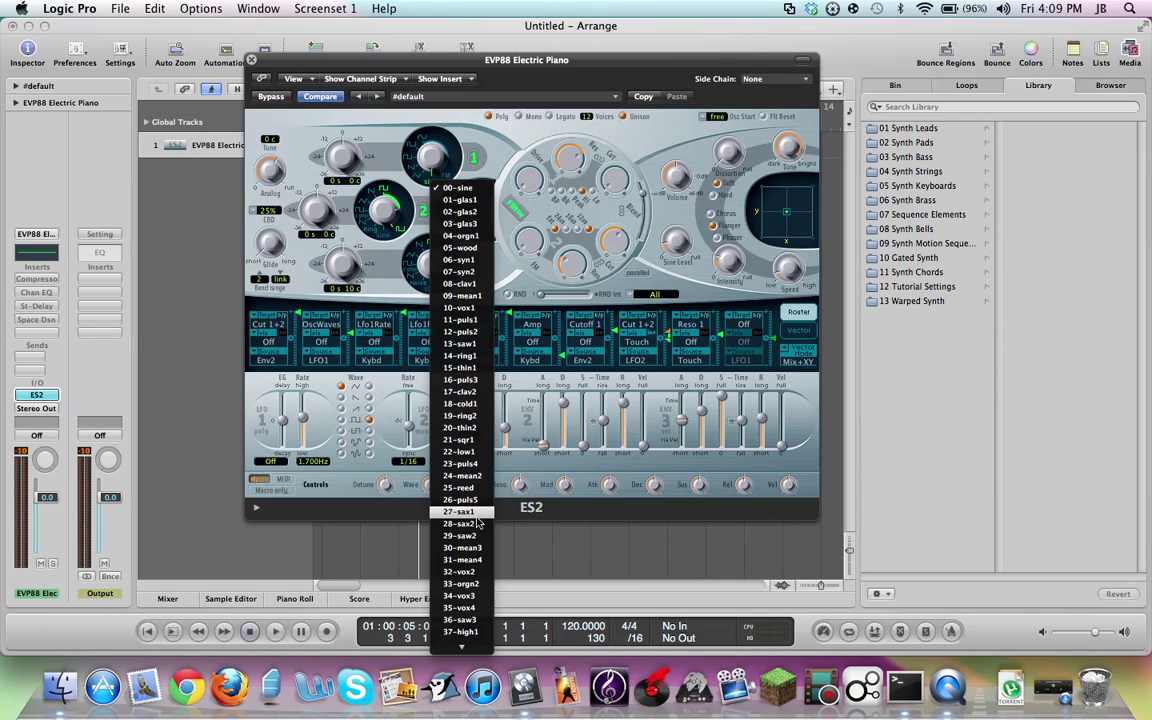
click(458, 343)
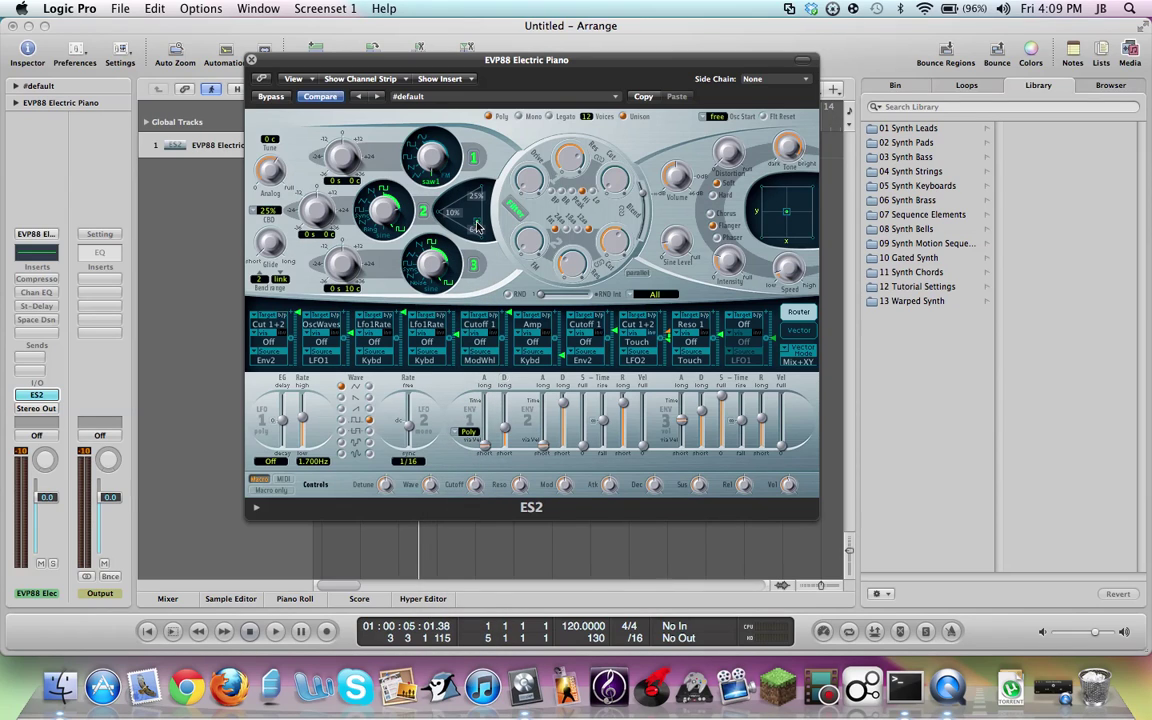
click(475, 220)
drag(474, 218, 471, 214)
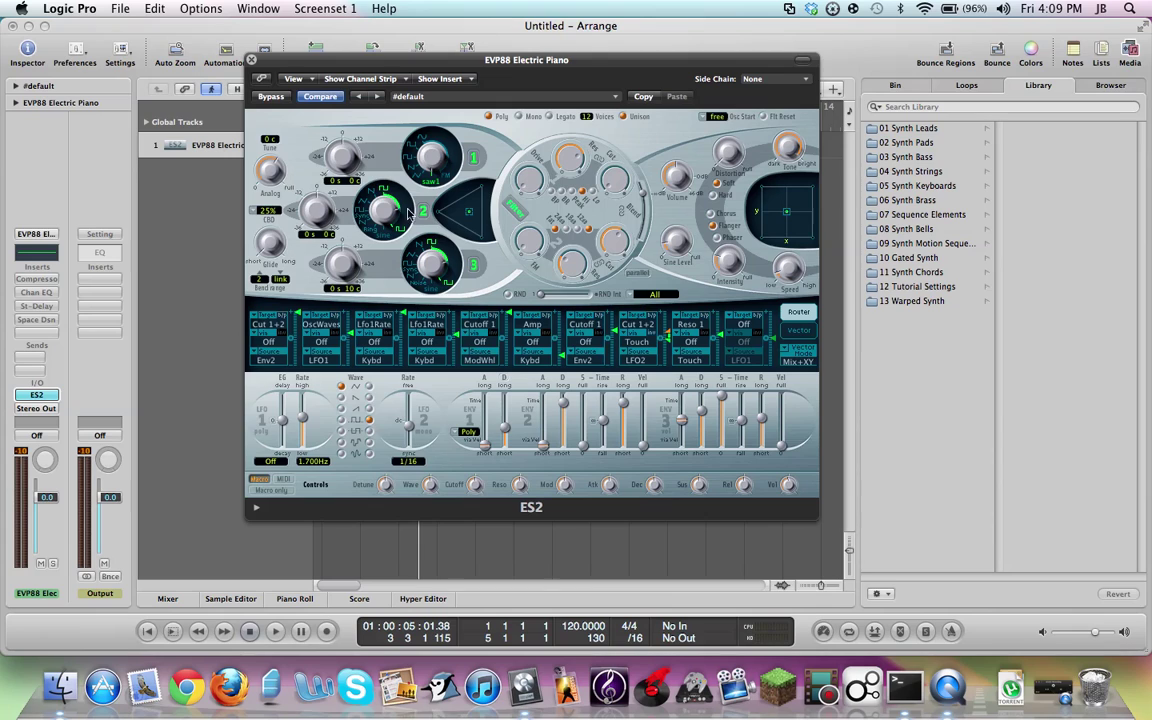
Set ES2 oscillator 2 to the 29-saw2 waveform.
click(380, 238)
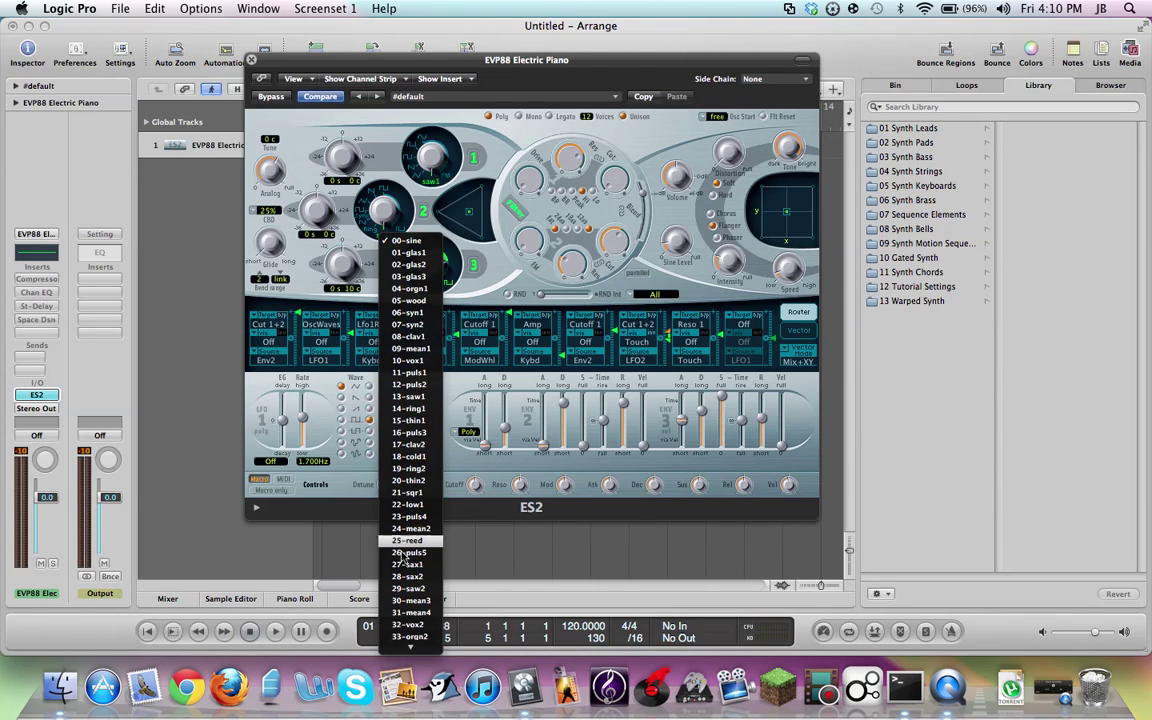
mouse_move(405, 647)
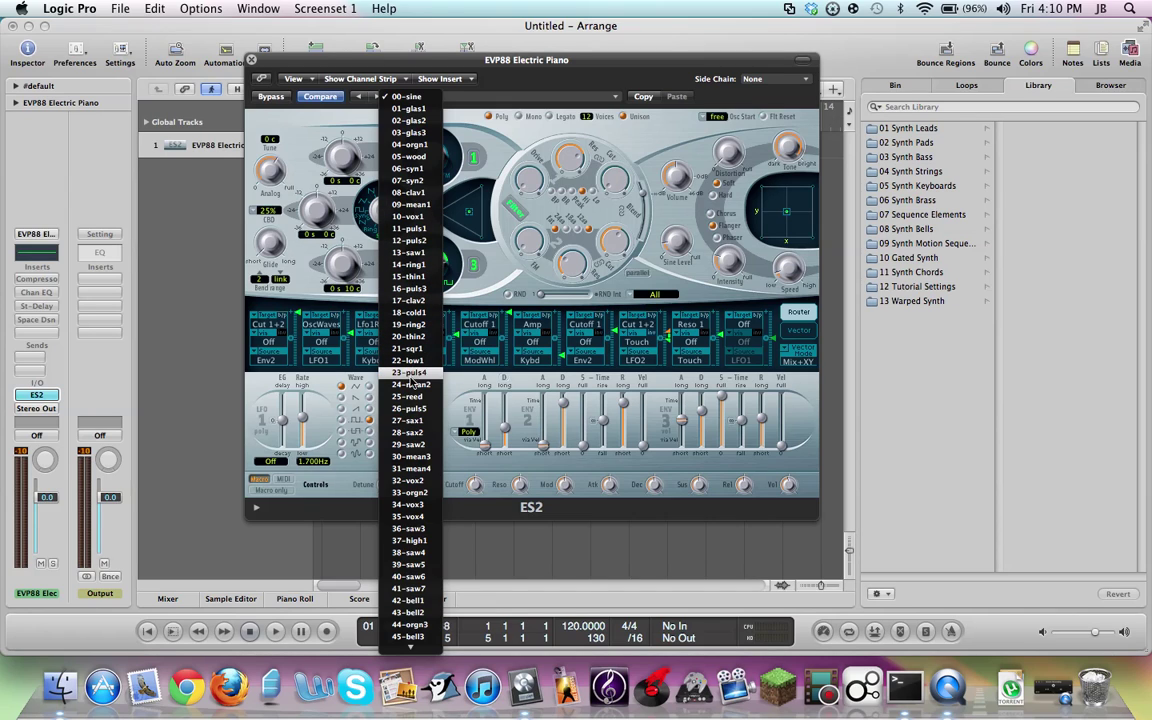
click(410, 447)
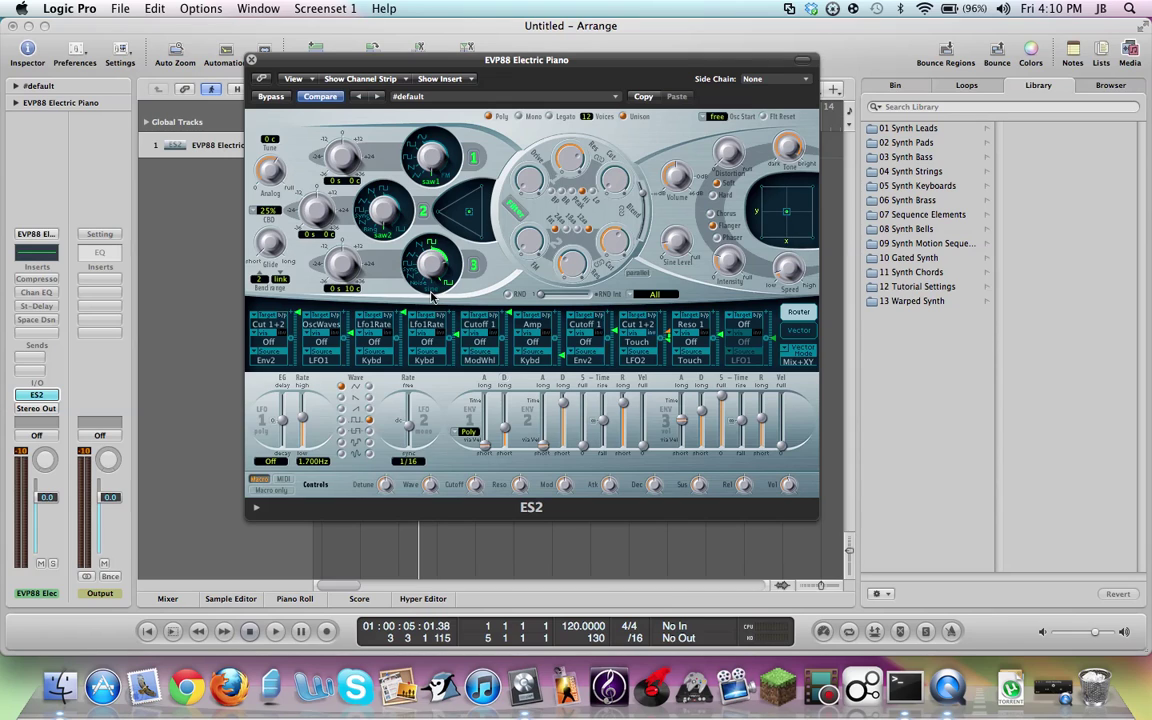
Set ES2 oscillator 3 to the 36-saw3 waveform.
click(432, 290)
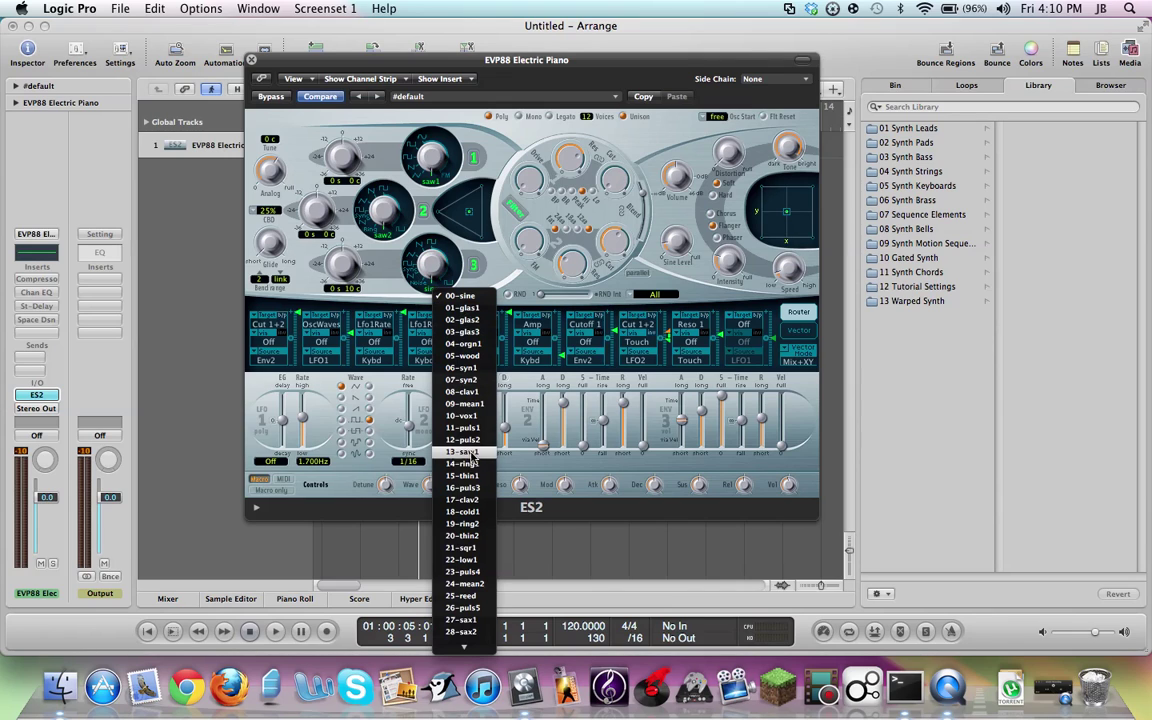
scroll(463, 450, down, 1)
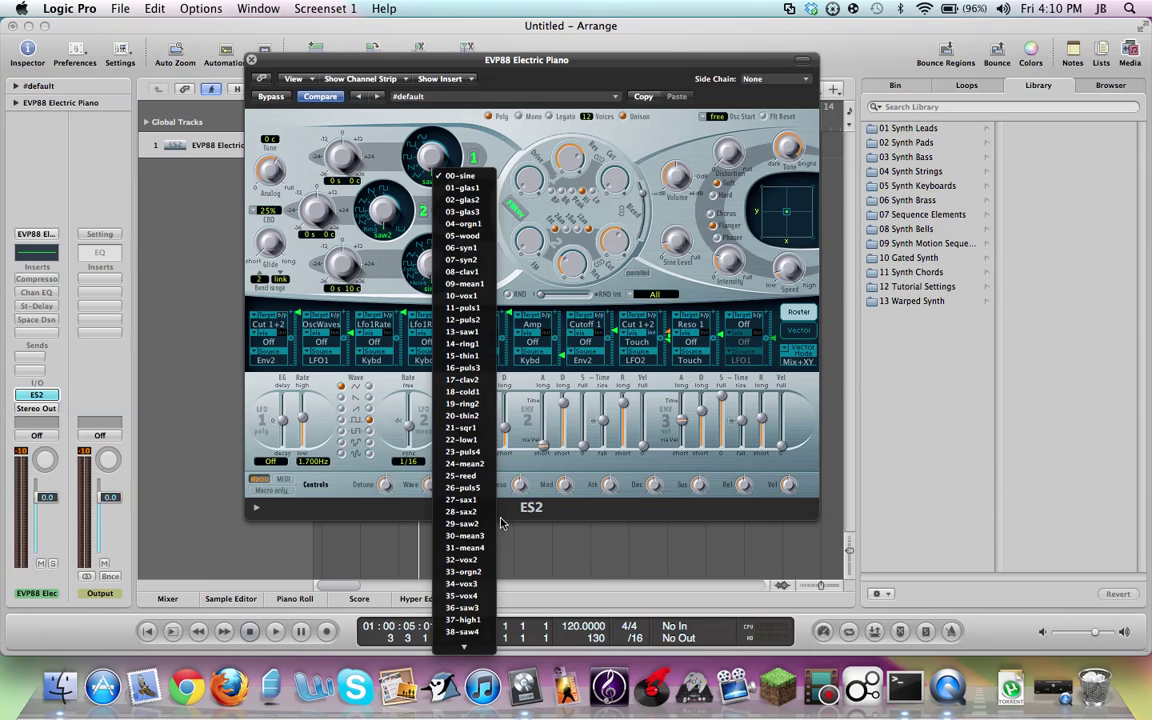
scroll(474, 520, down, 2)
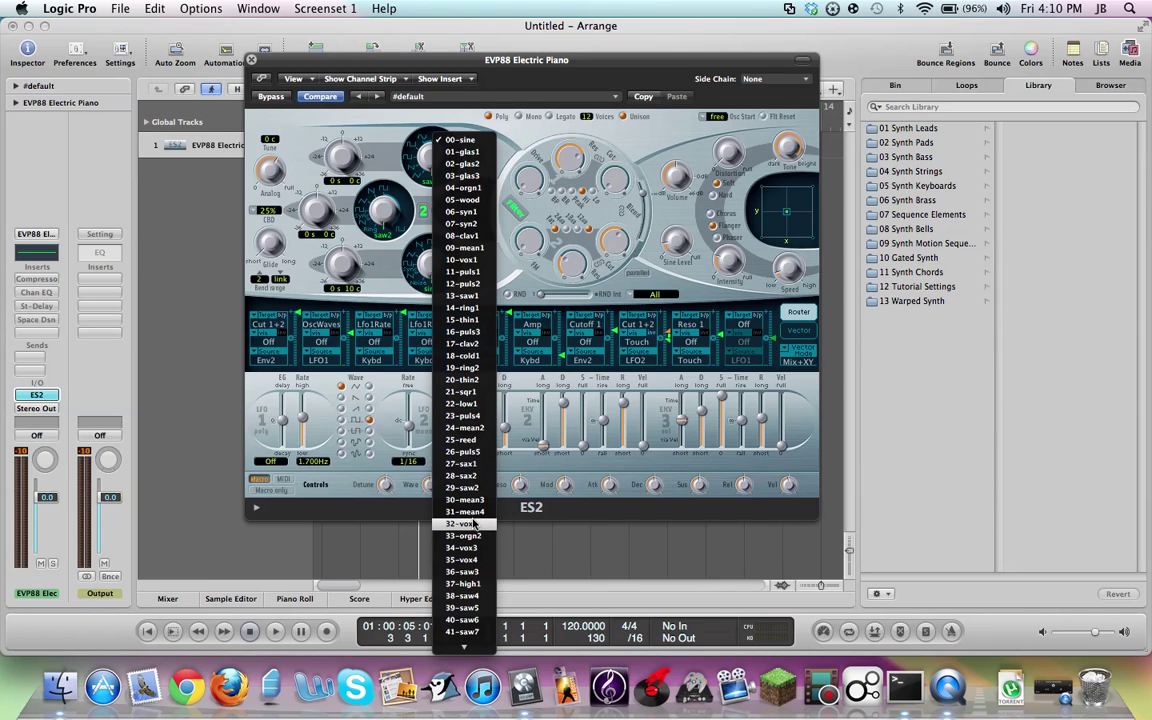
click(472, 559)
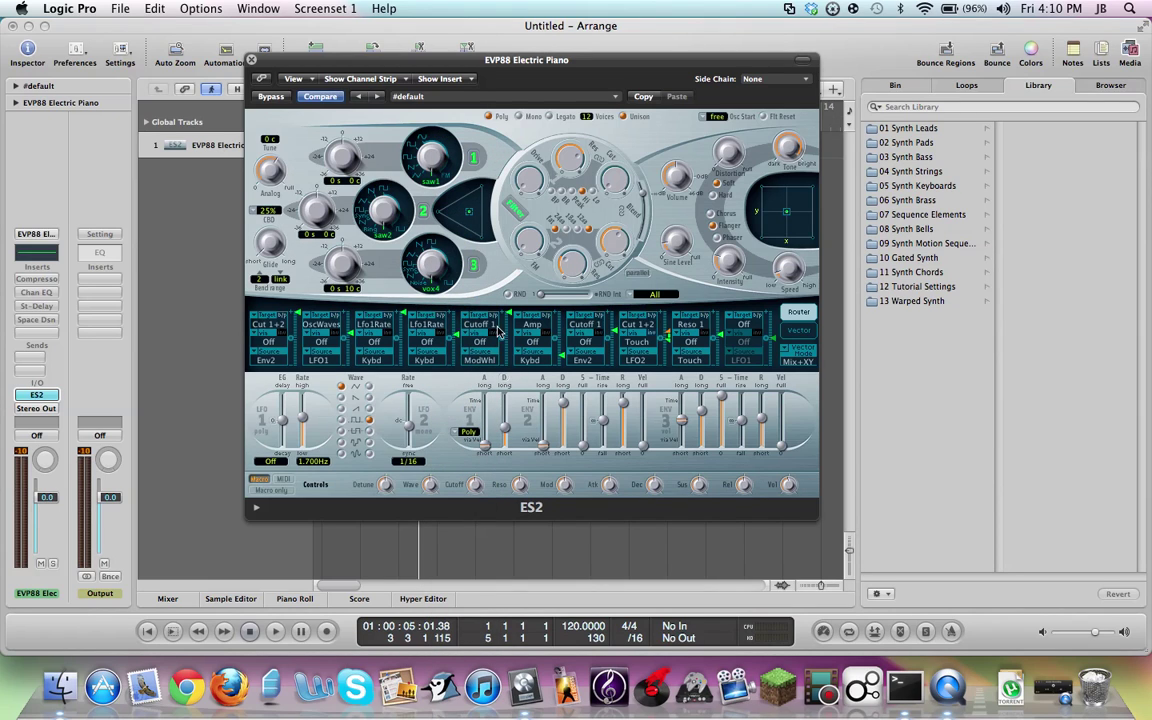
click(428, 291)
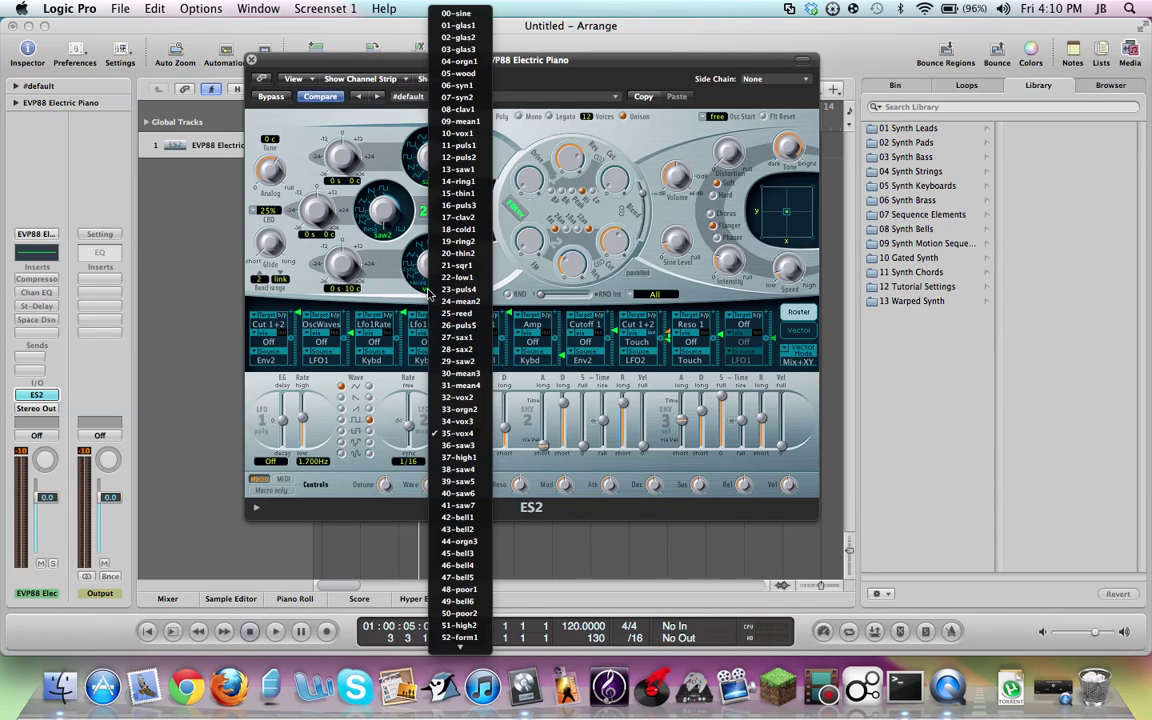
click(459, 446)
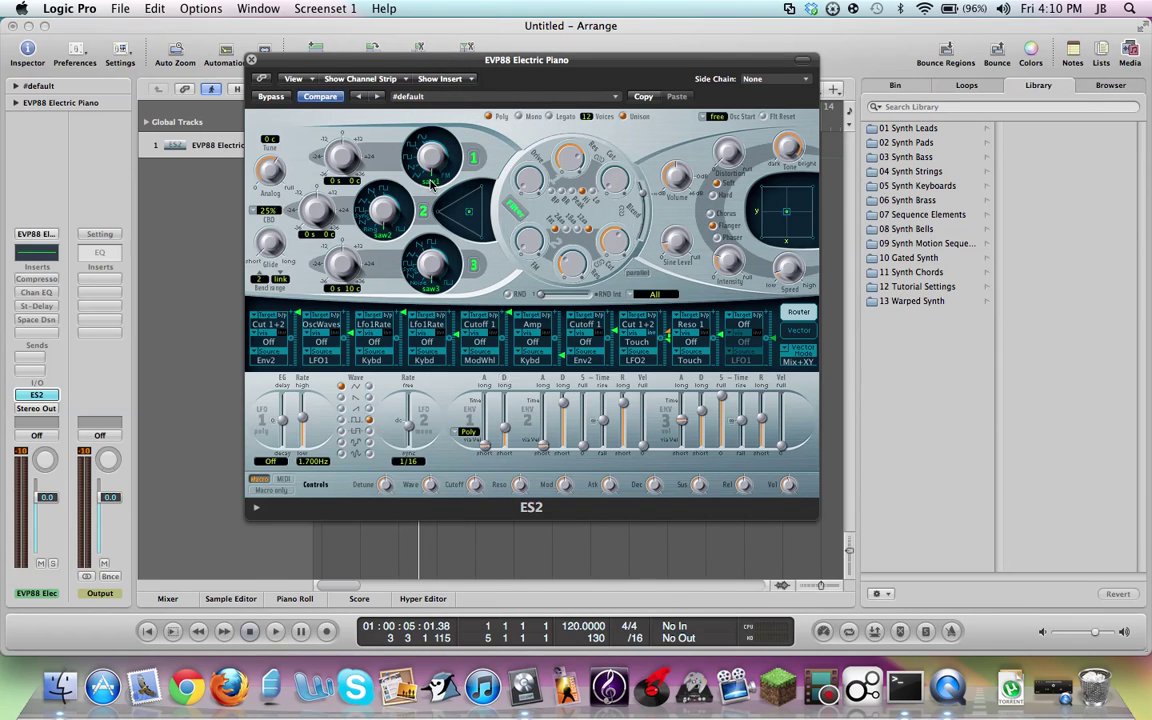
Turn down the ES2 Analog amount and audition a note with the on-screen musical keyboard, closing it again.
drag(270, 171, 265, 238)
key(super+k)
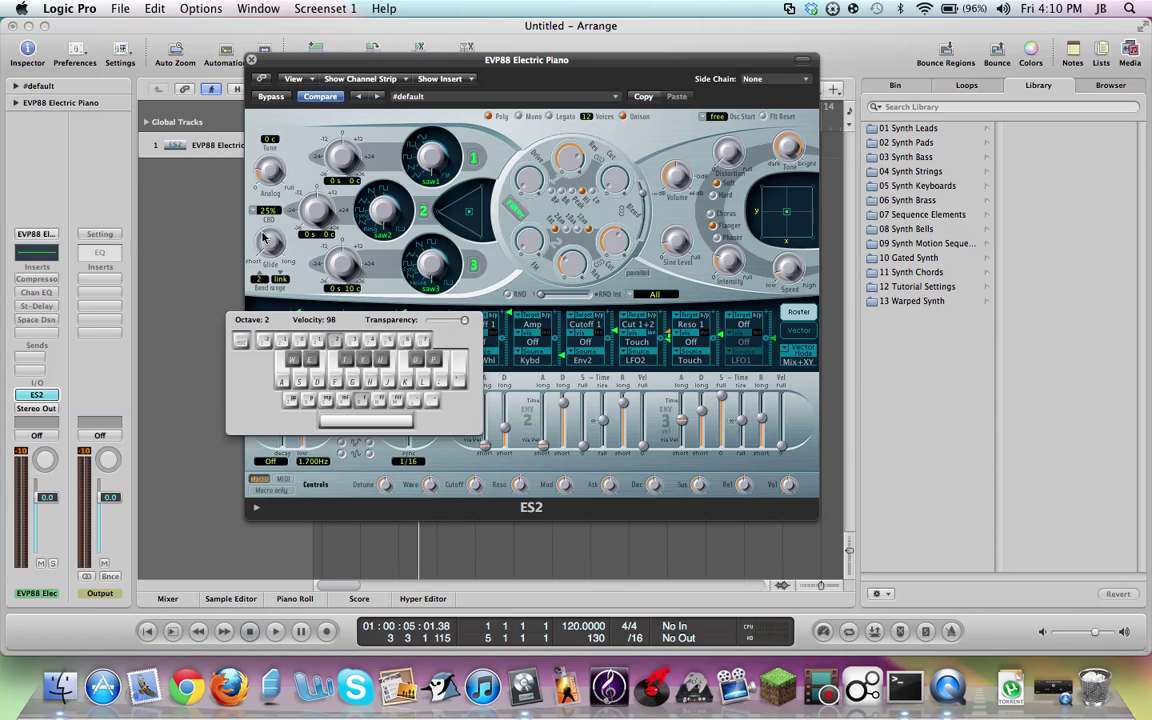
key(a)
key(super+k)
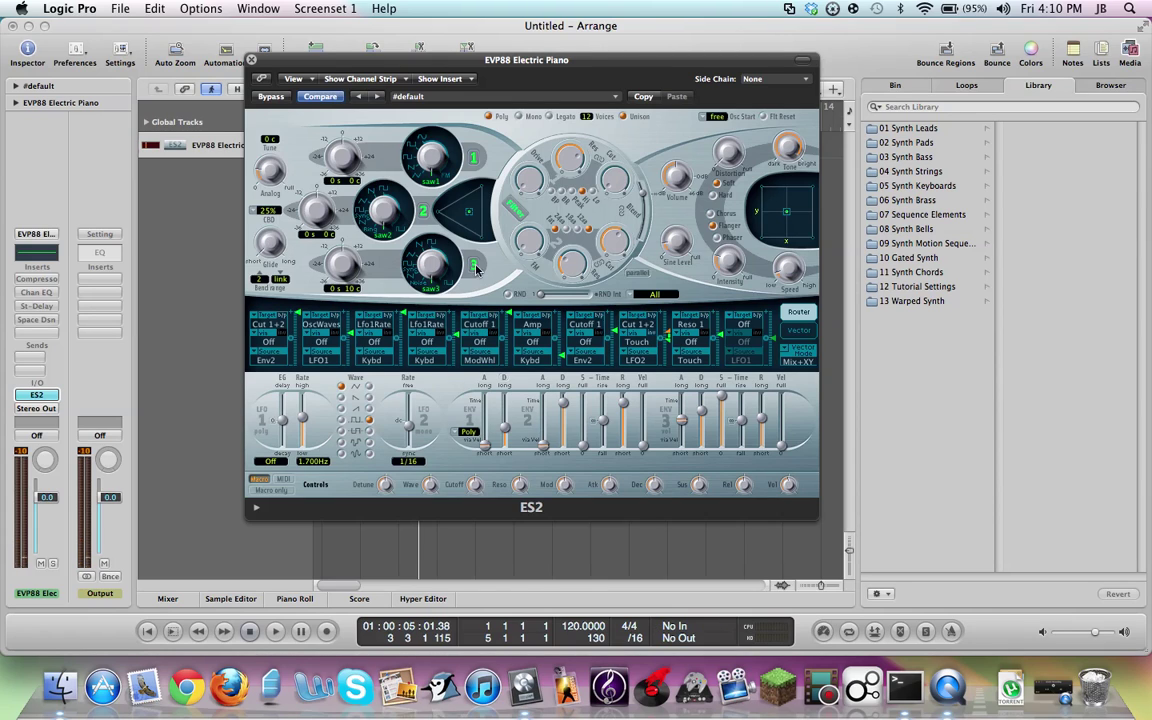
Switch the ES2 filter routing from parallel to series.
click(640, 276)
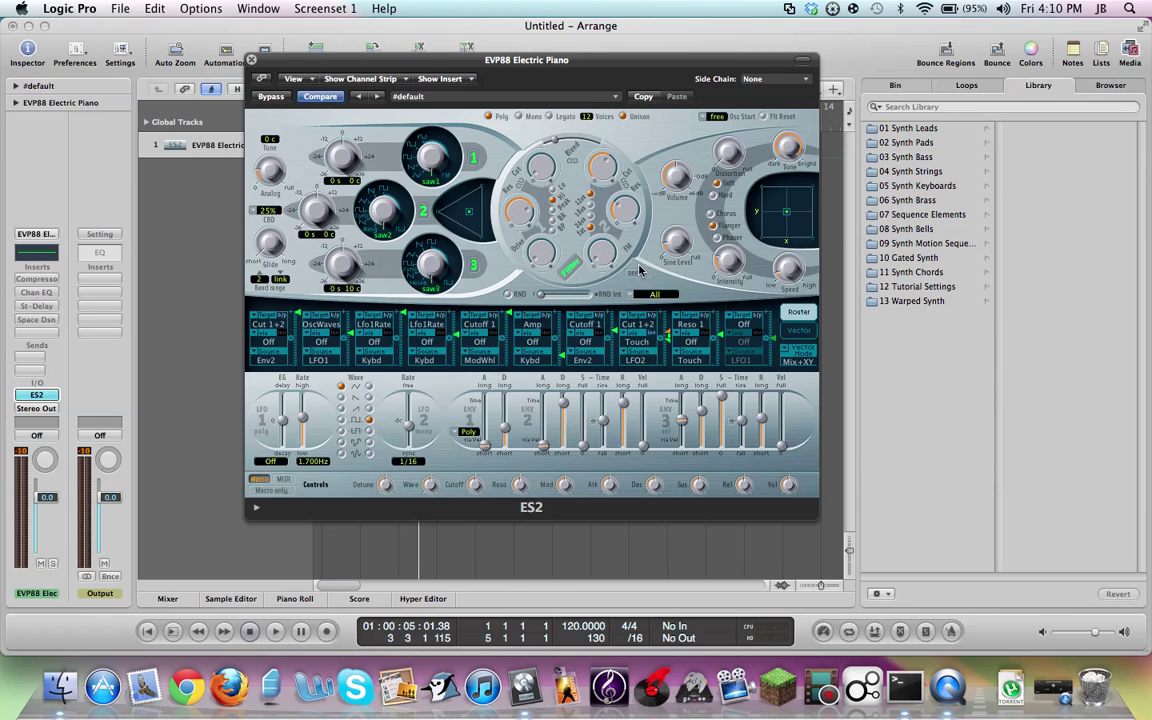
click(640, 271)
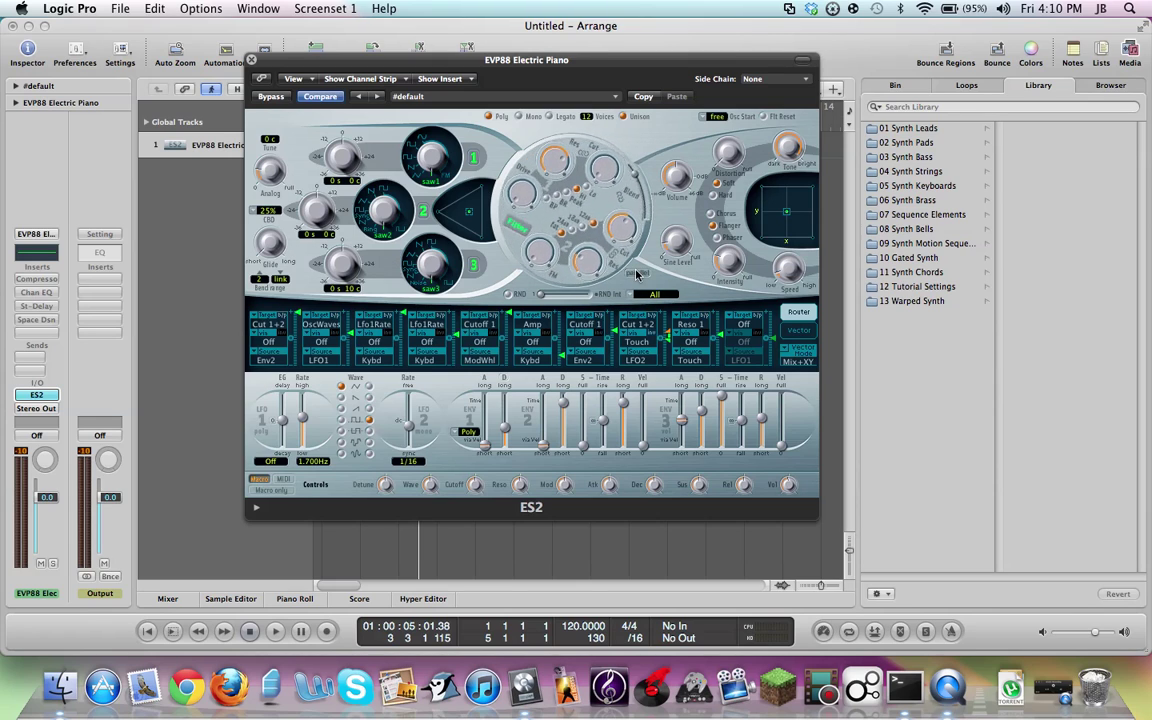
click(636, 274)
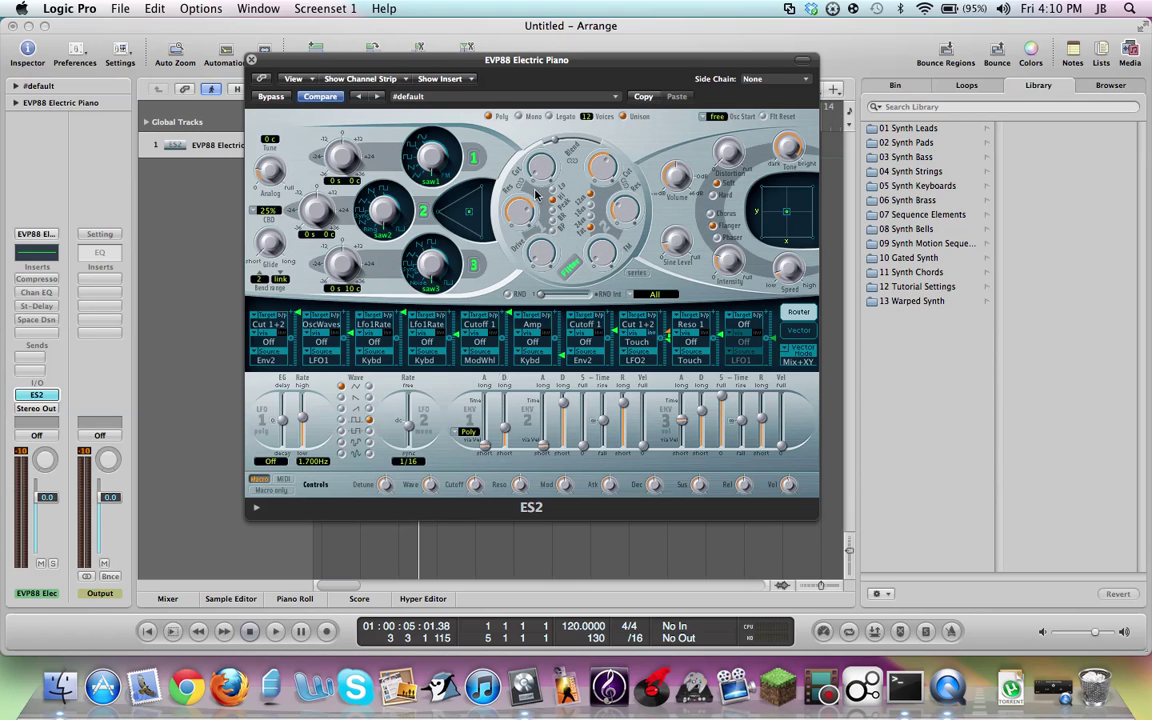
Raise both filter cutoffs and lower filter 1's resonance, with filter 1 in Lo mode and the effect set to Chorus.
drag(545, 170, 555, 88)
click(515, 218)
drag(515, 218, 519, 277)
mouse_move(619, 222)
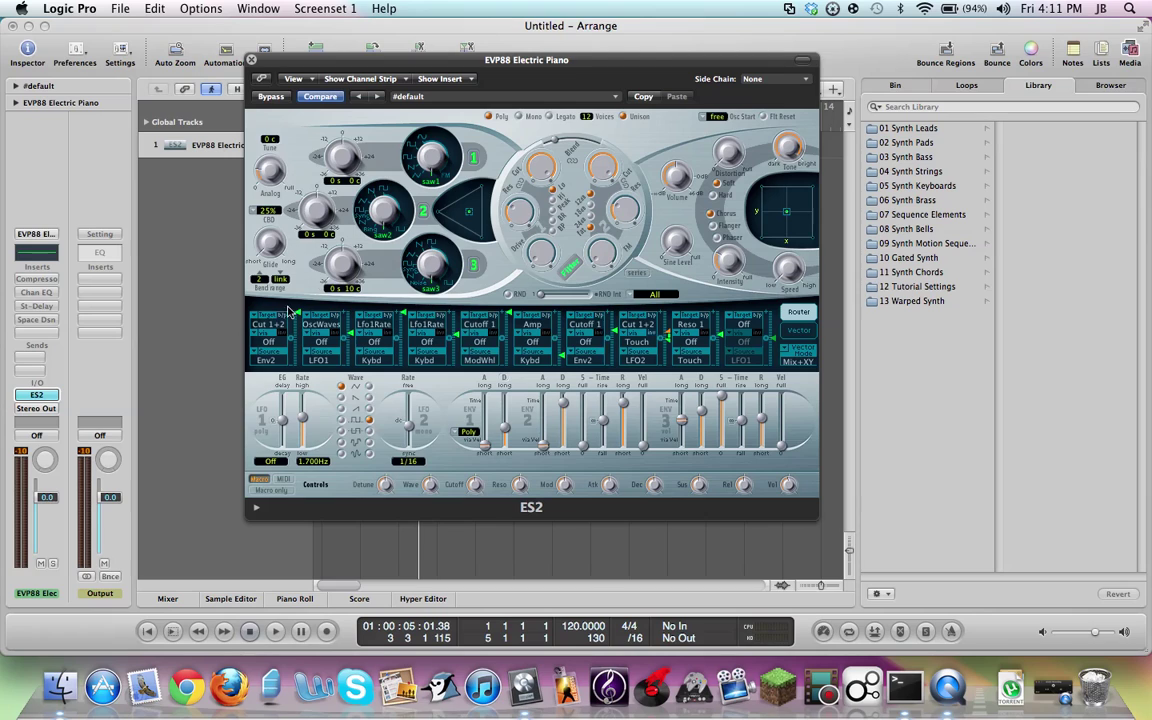
Set the targets of modulation router slots 1 to 4 to Off and audition a note with the on-screen musical keyboard.
click(279, 325)
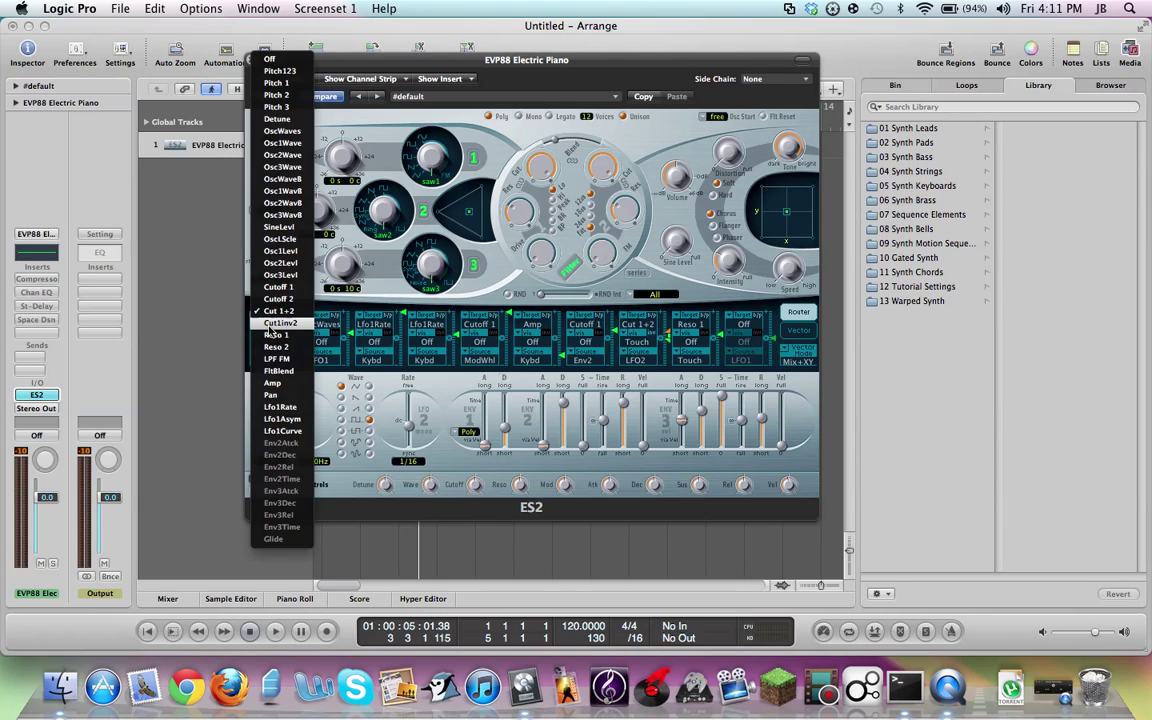
click(270, 59)
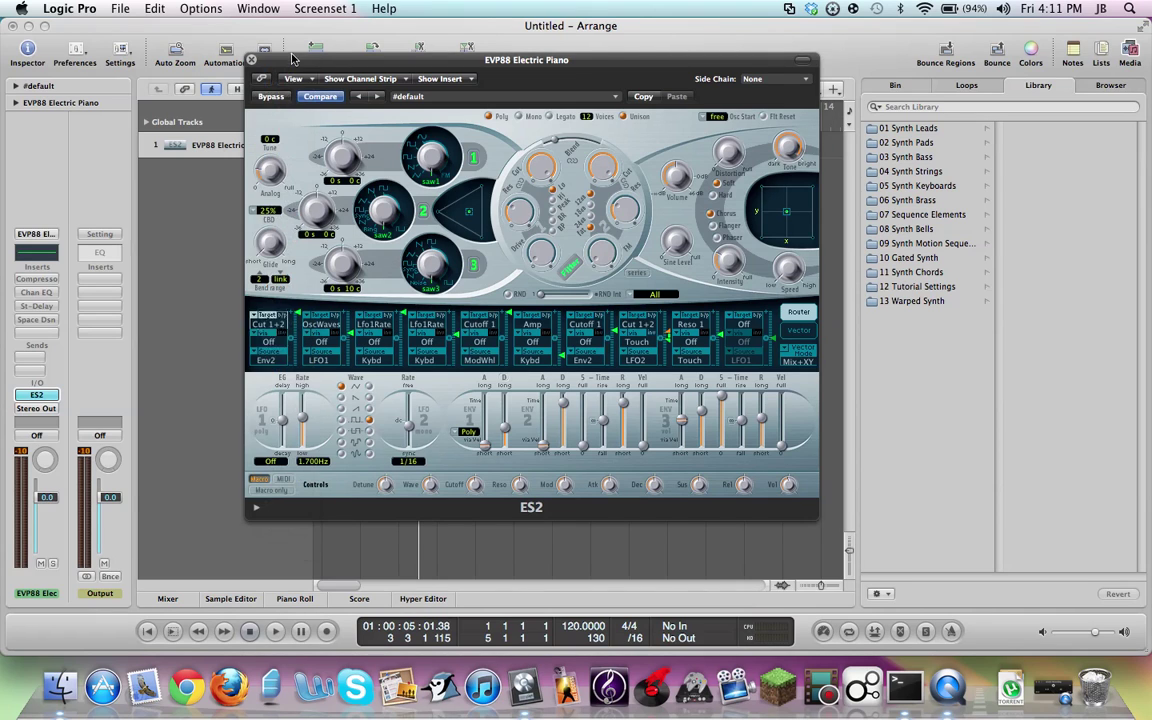
click(325, 328)
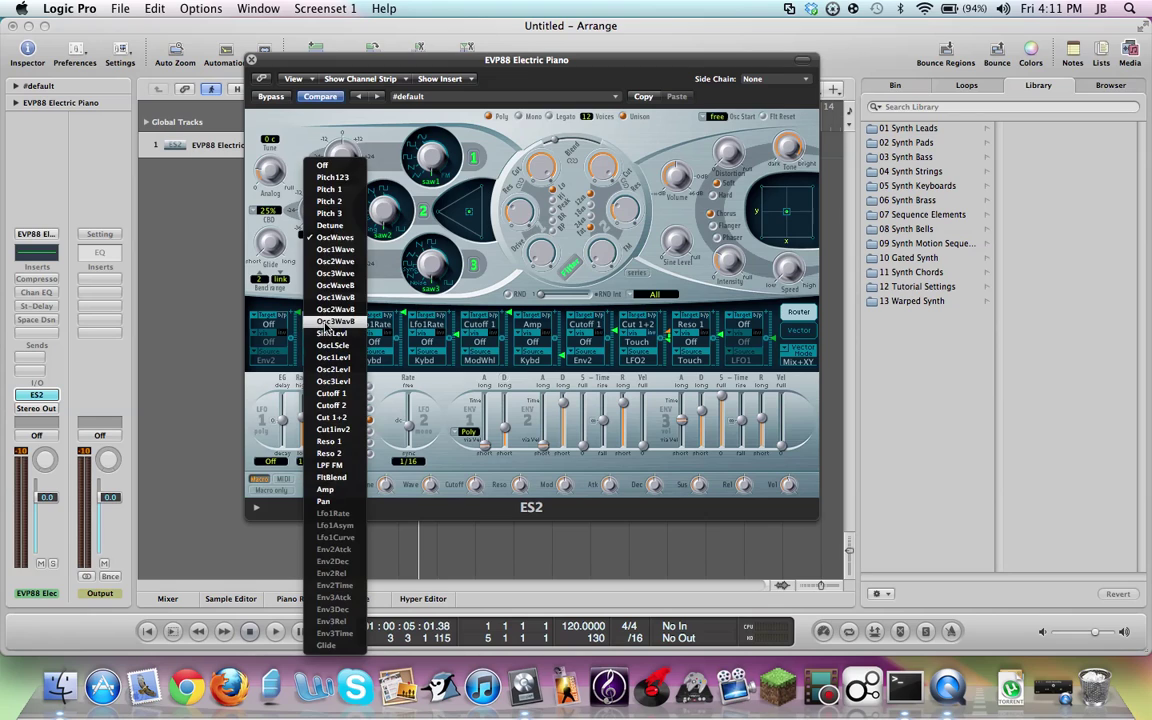
click(320, 149)
click(376, 325)
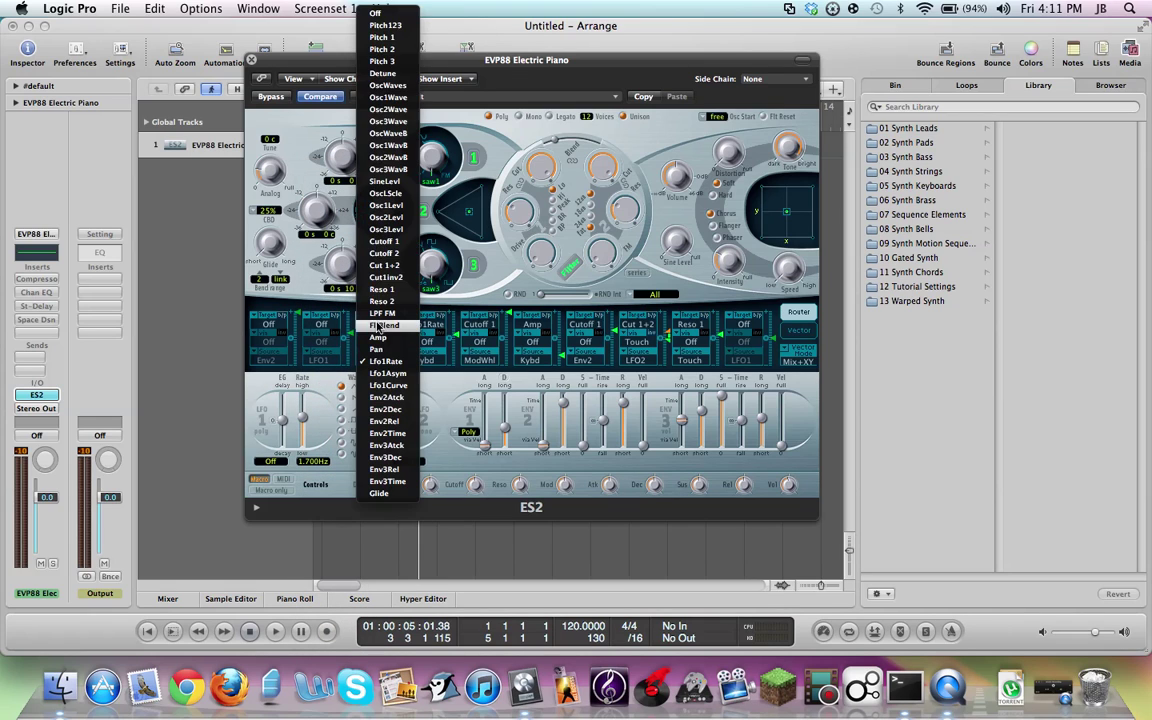
click(378, 14)
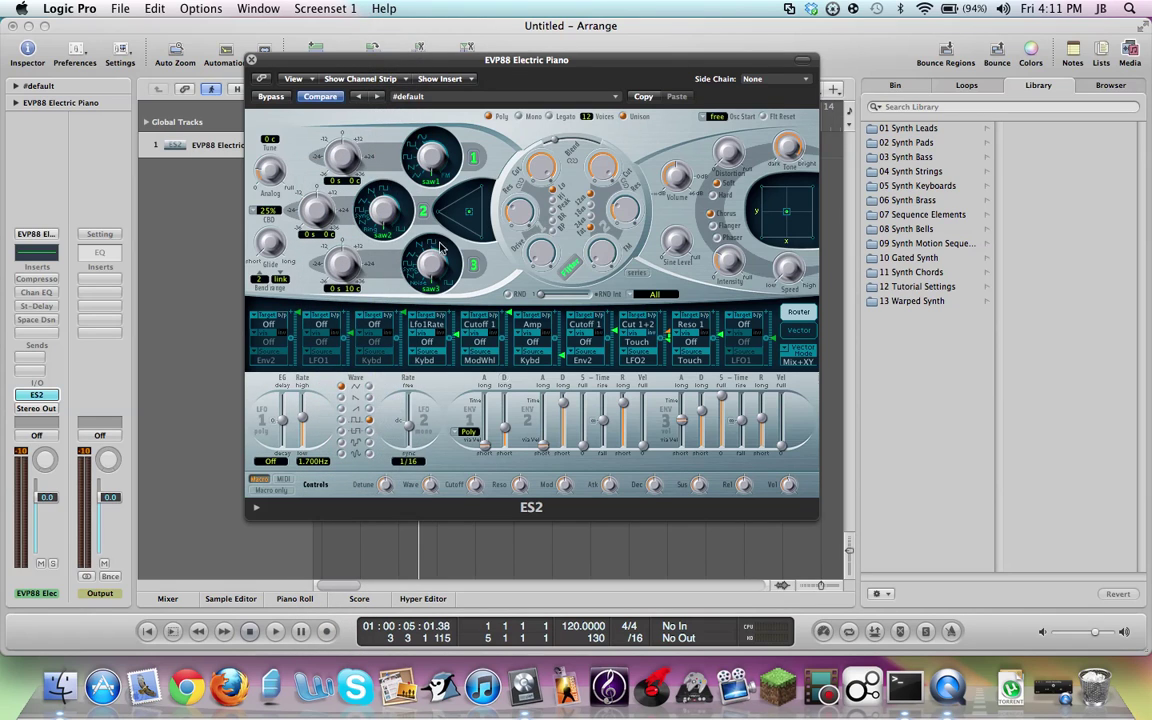
click(430, 325)
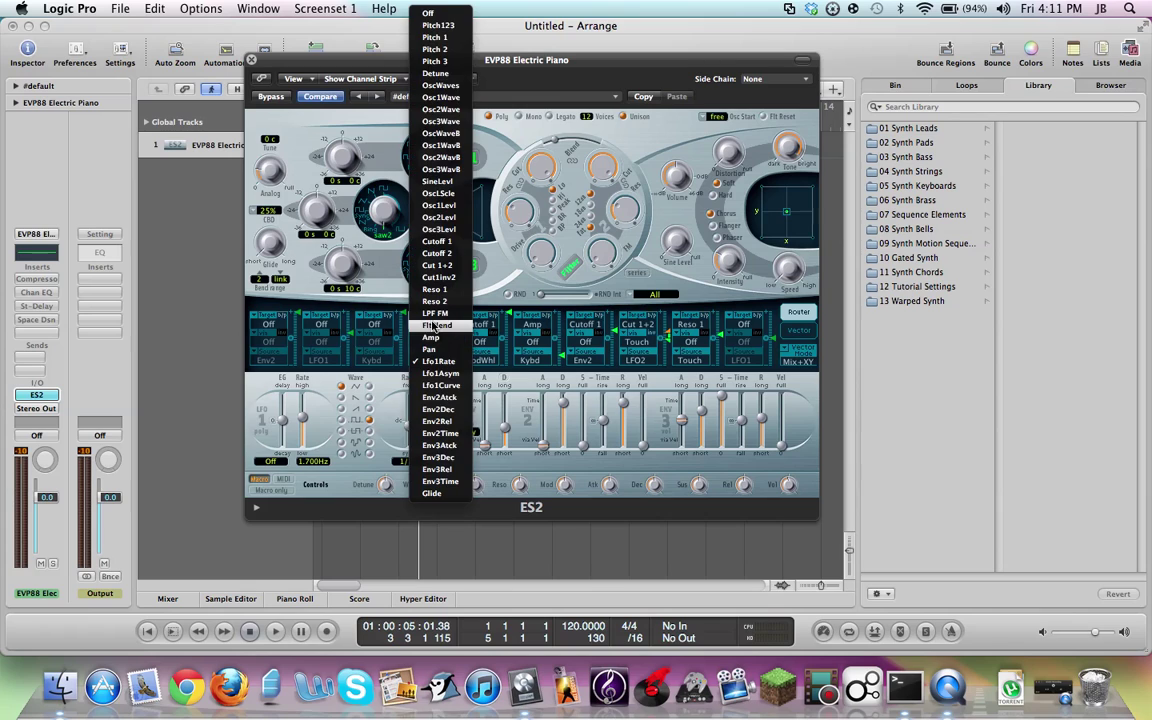
click(435, 14)
key(super+k)
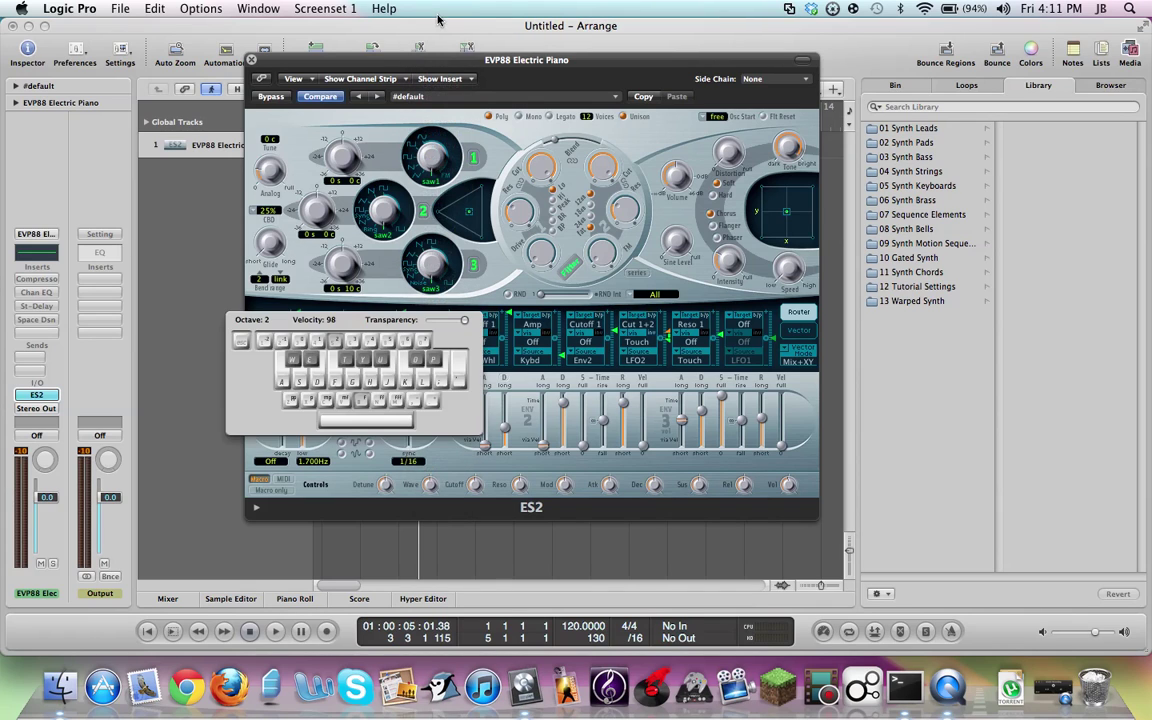
key(a)
key(super+k)
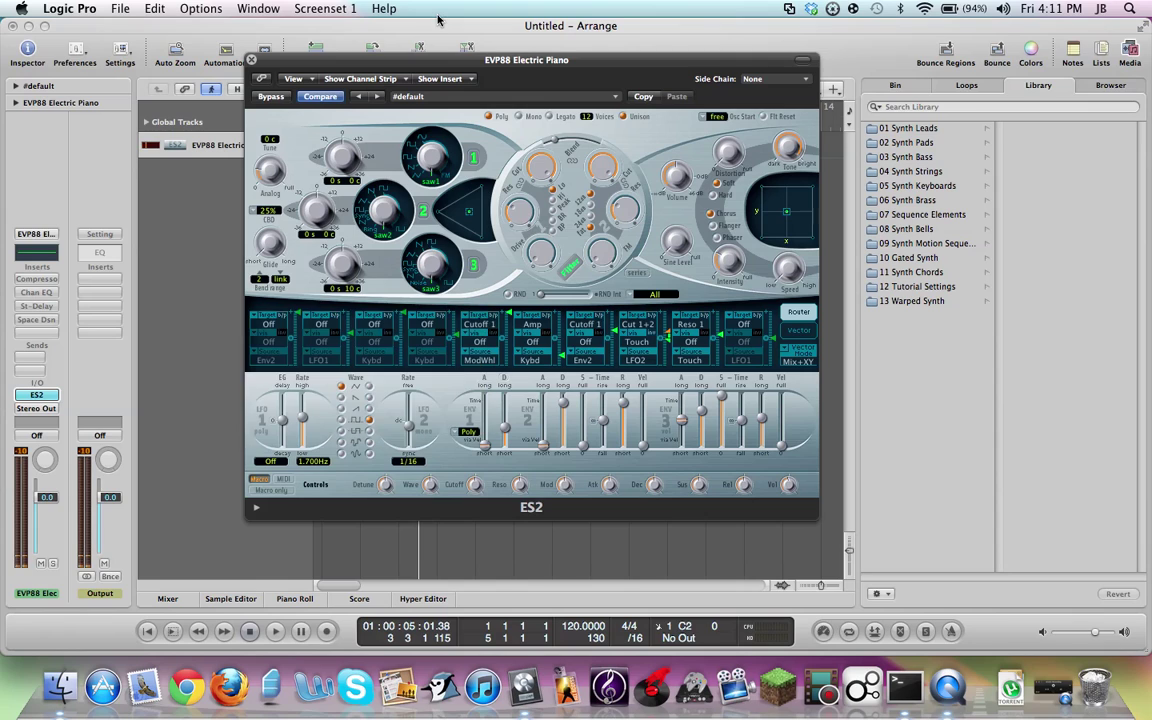
Set the targets of modulation router slots 5 to 9 to Off.
click(479, 324)
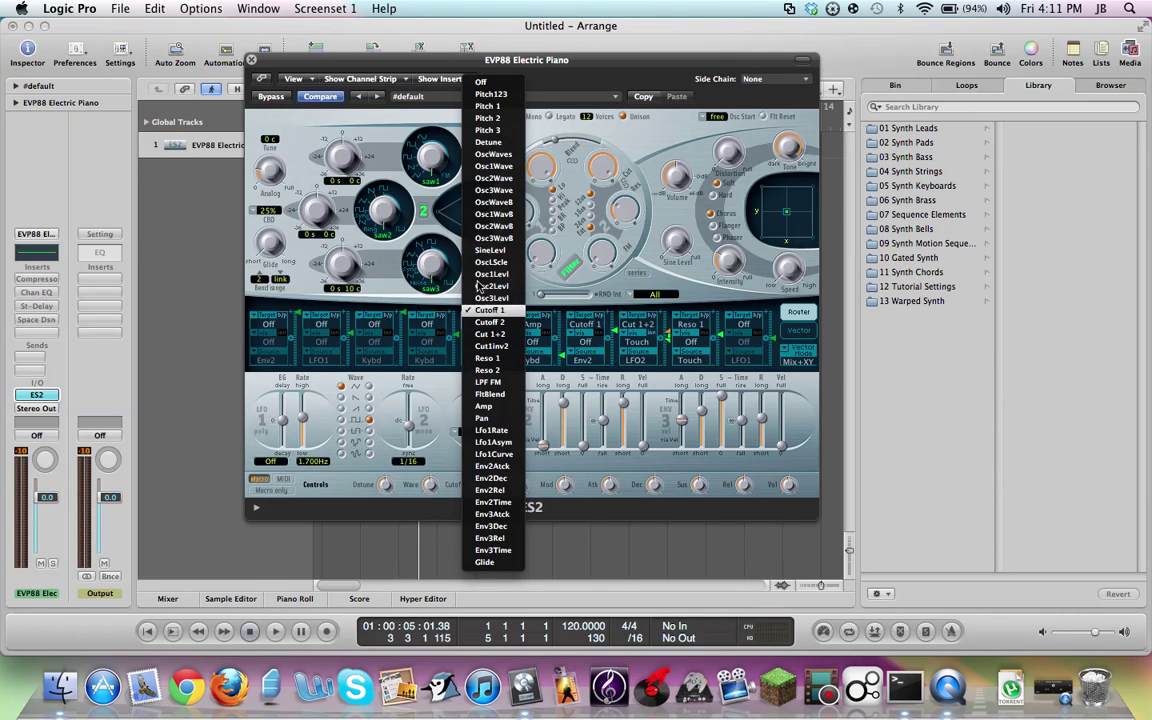
click(481, 82)
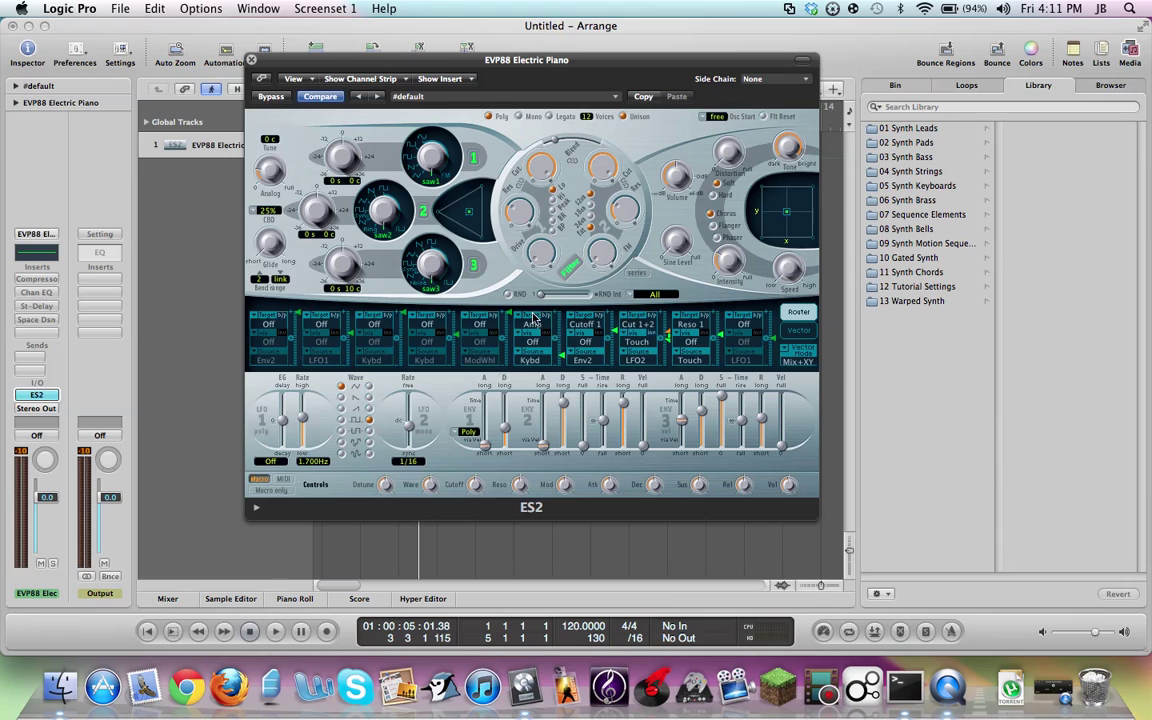
click(533, 324)
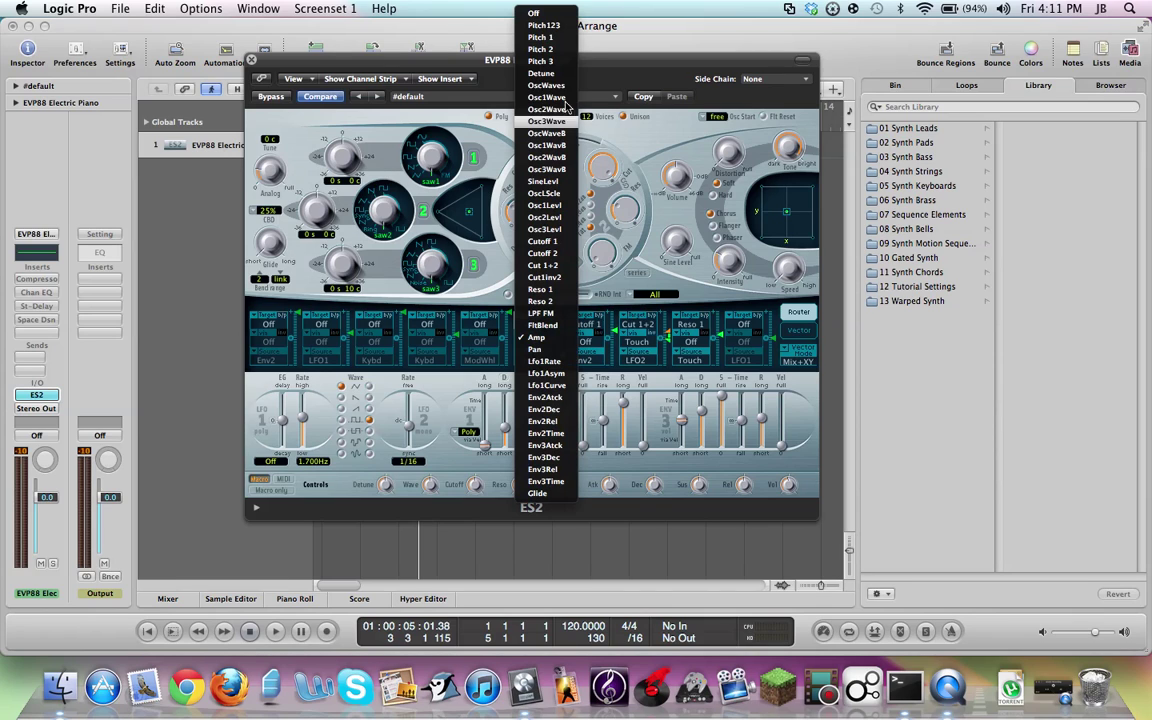
click(549, 20)
click(590, 324)
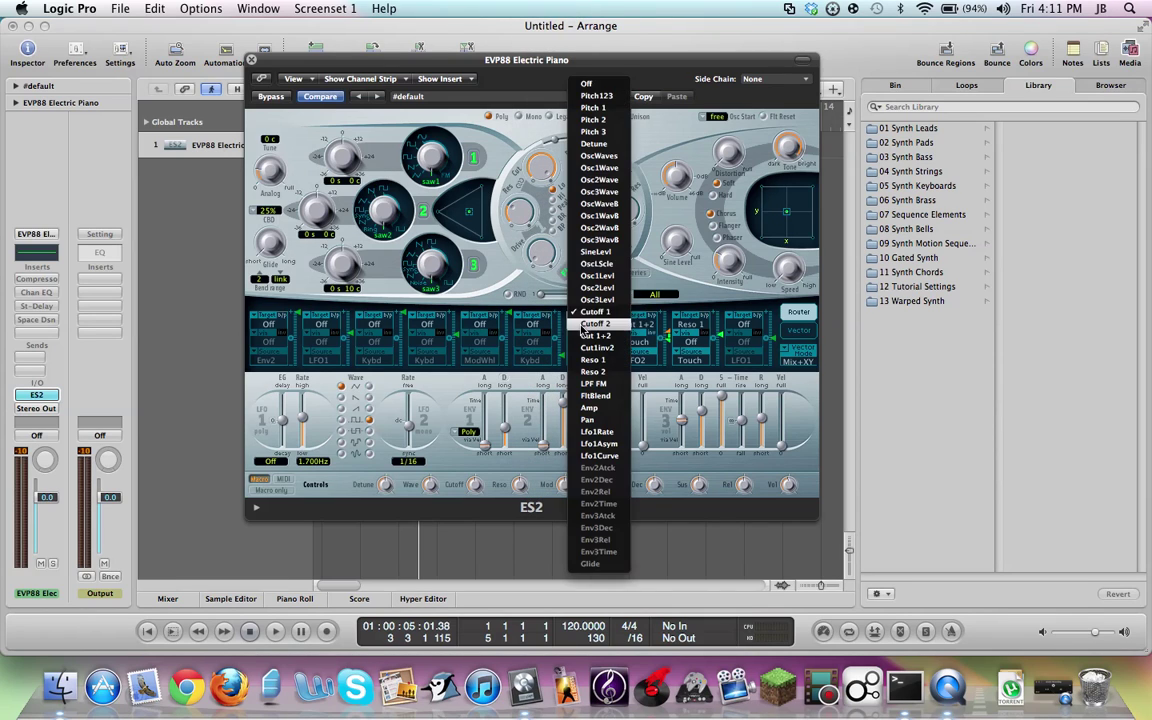
click(595, 335)
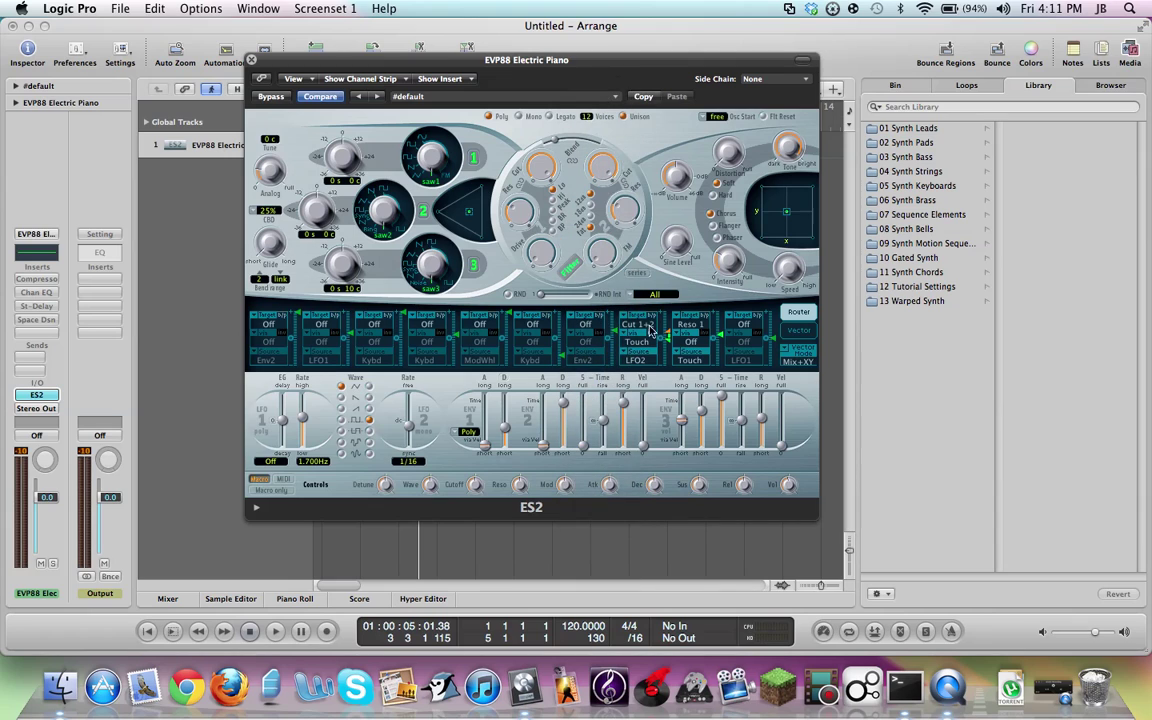
click(640, 324)
click(640, 54)
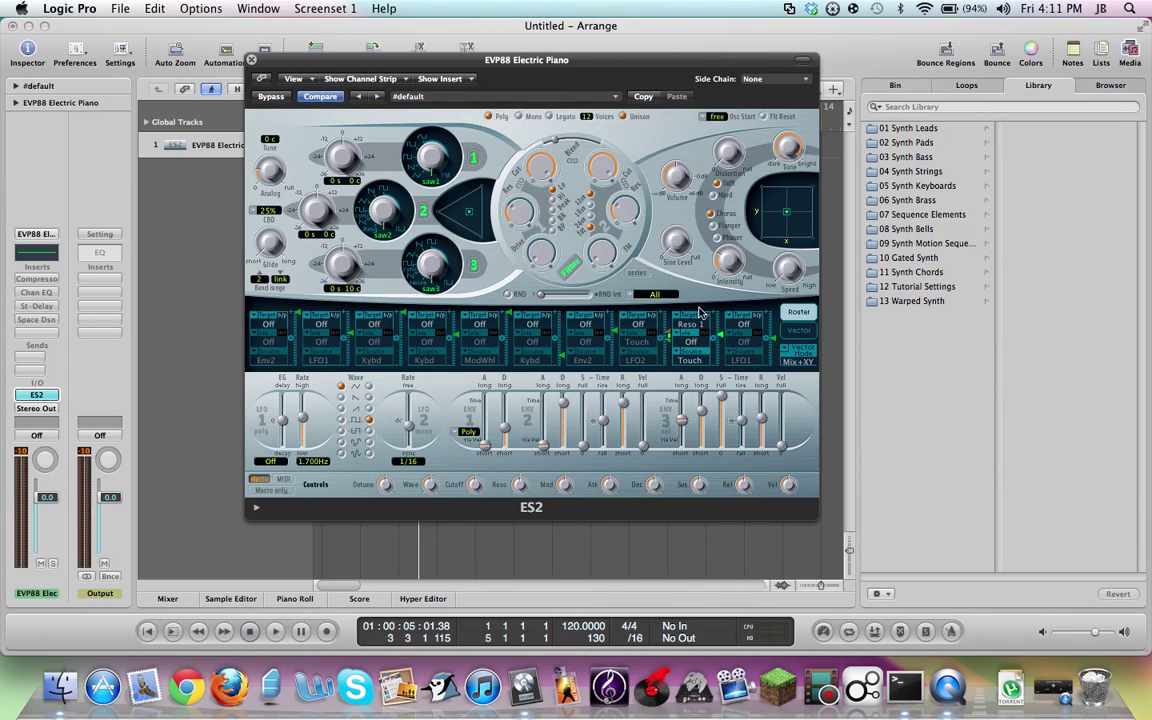
click(690, 327)
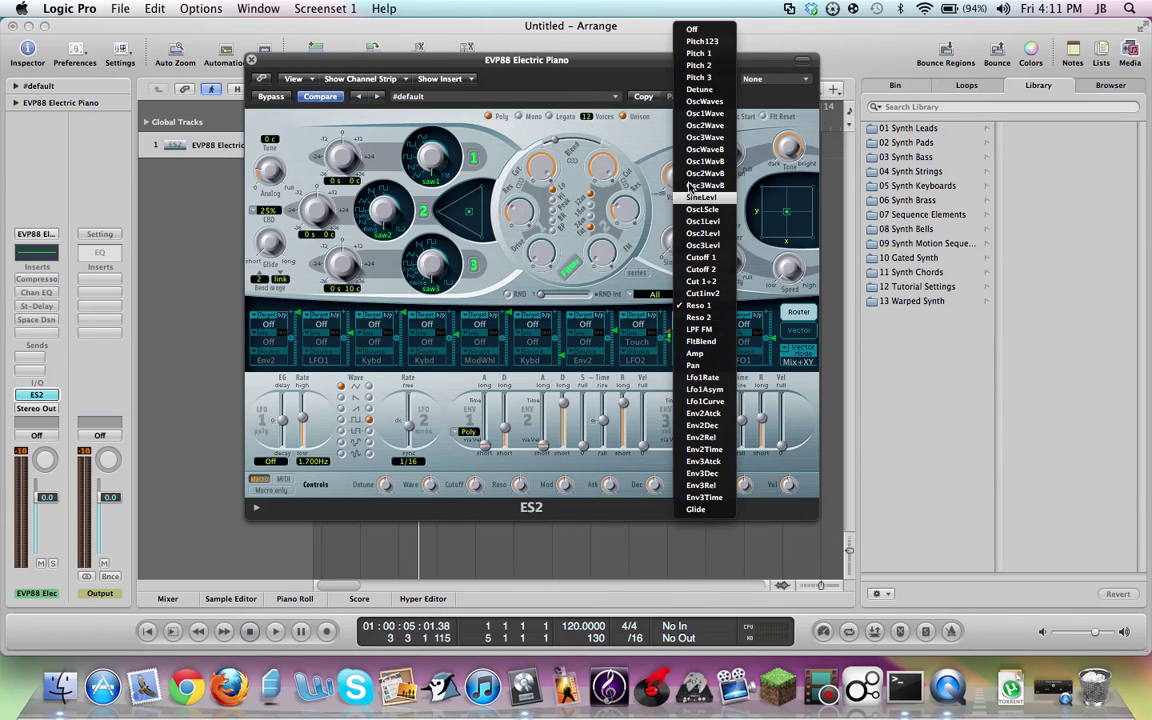
click(693, 33)
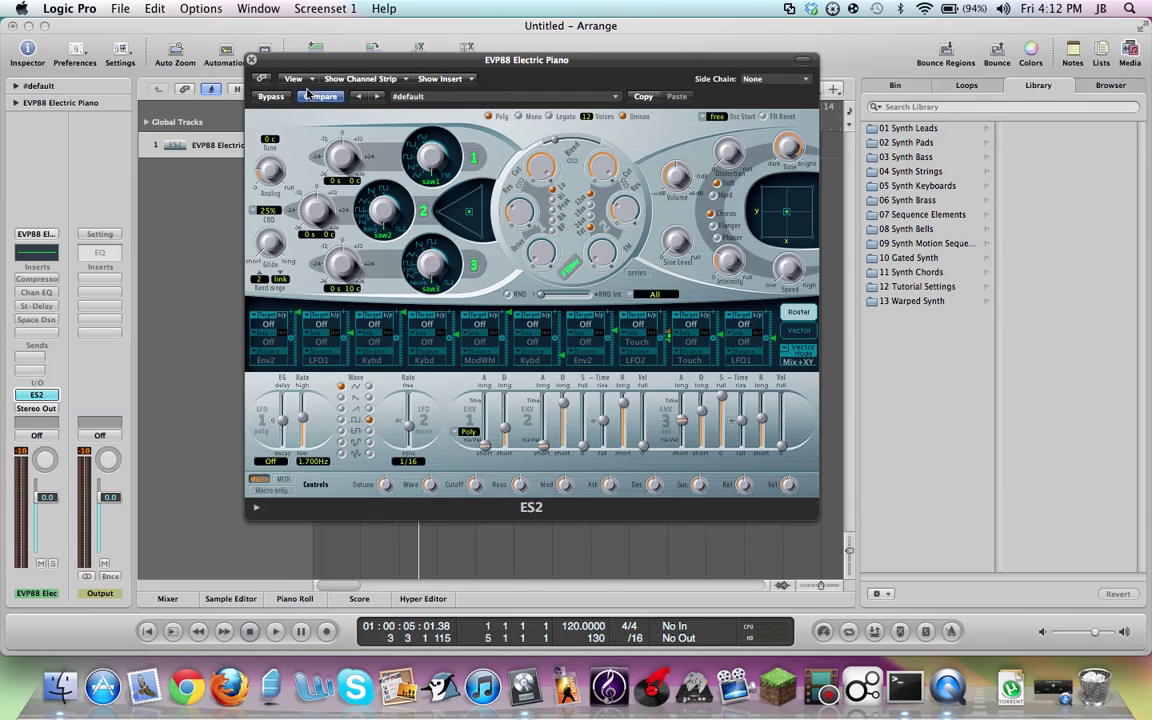
Move the ES2 window clear of the arrangement, play the looped chords from bar 1 and return the playhead to the start.
drag(270, 66, 651, 39)
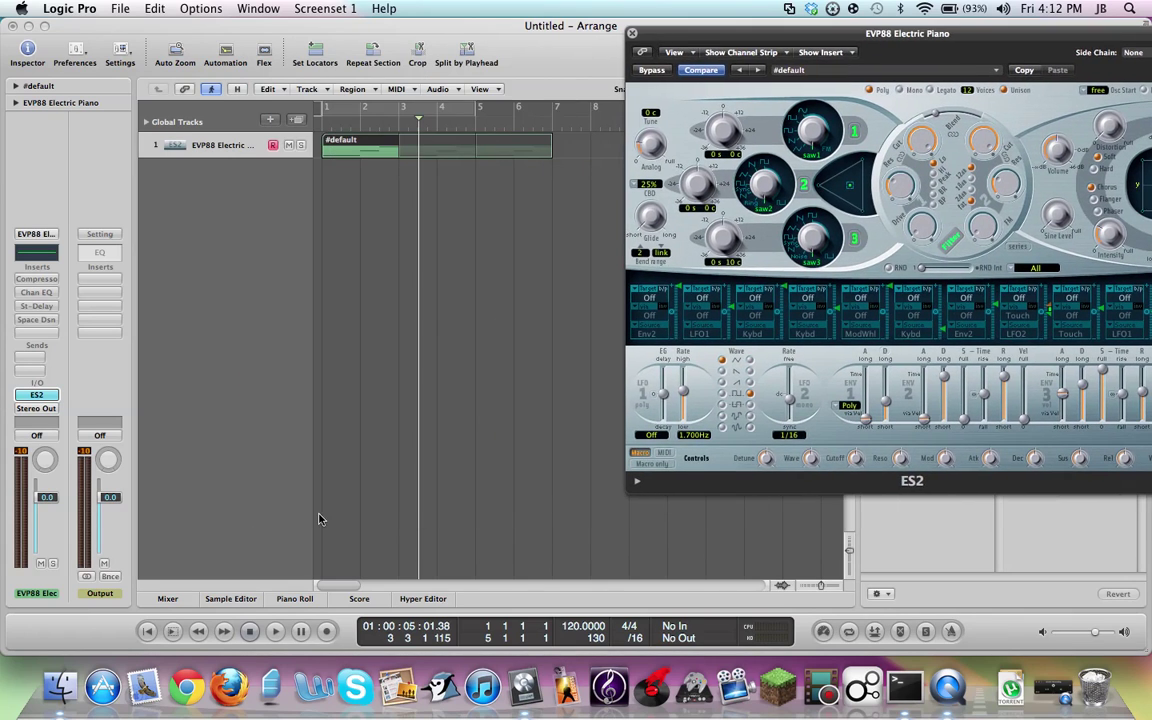
click(146, 631)
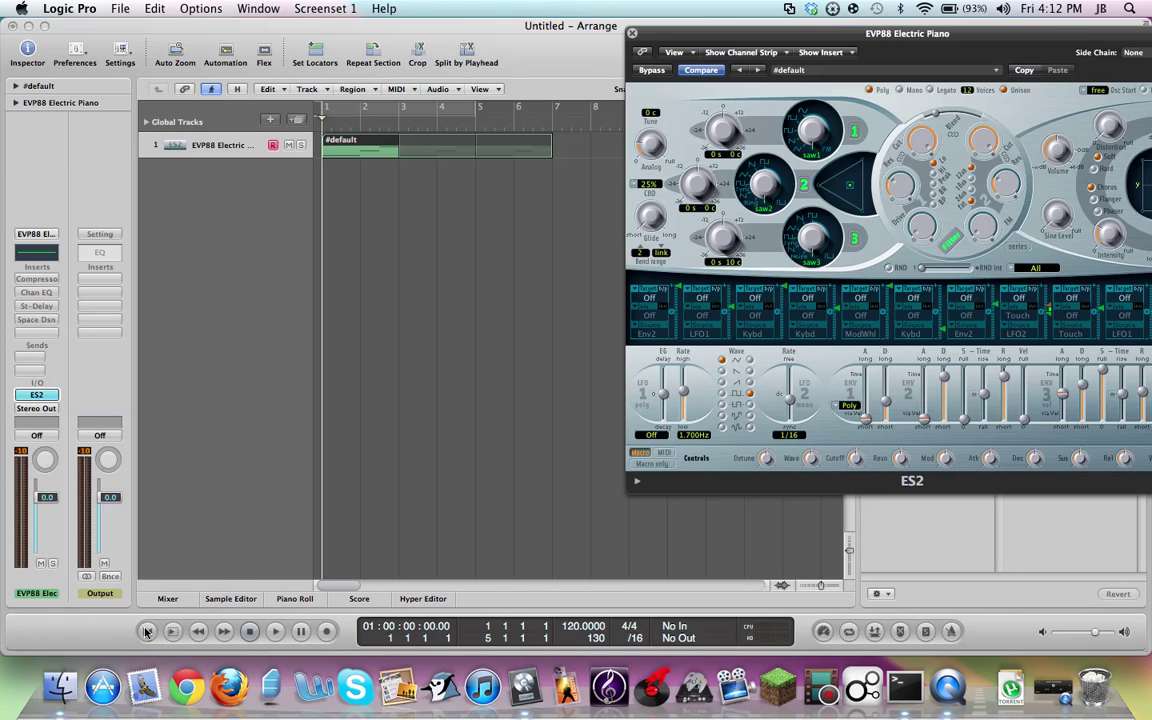
key(space)
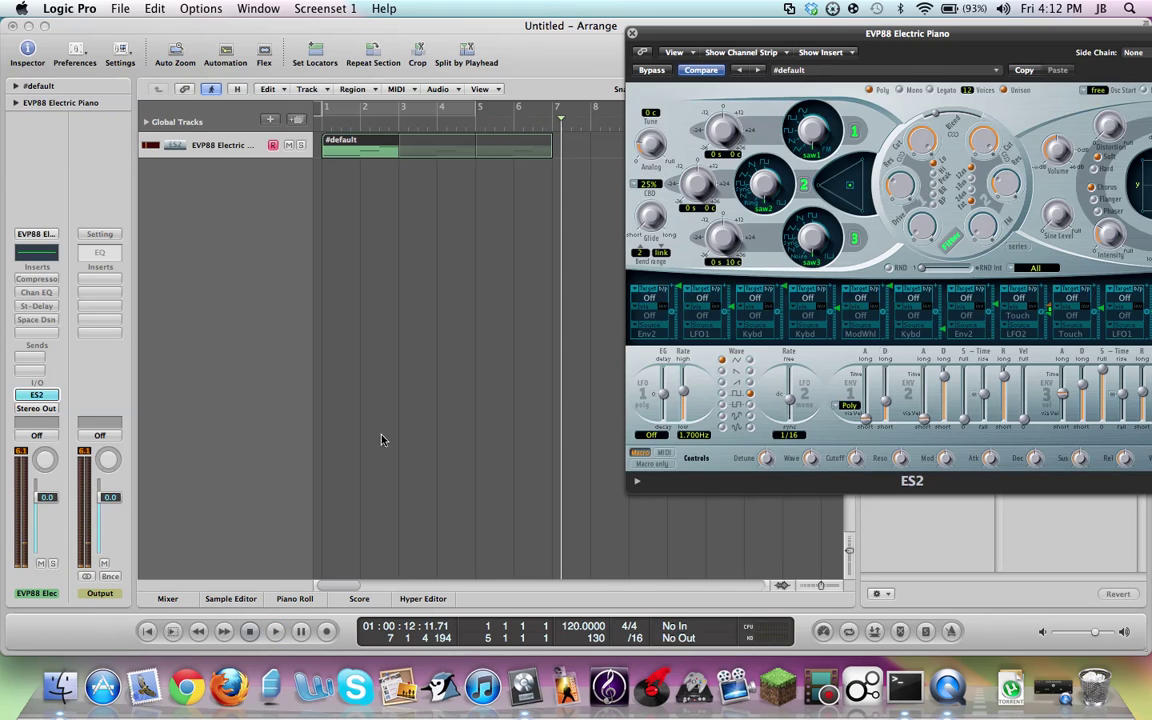
click(146, 632)
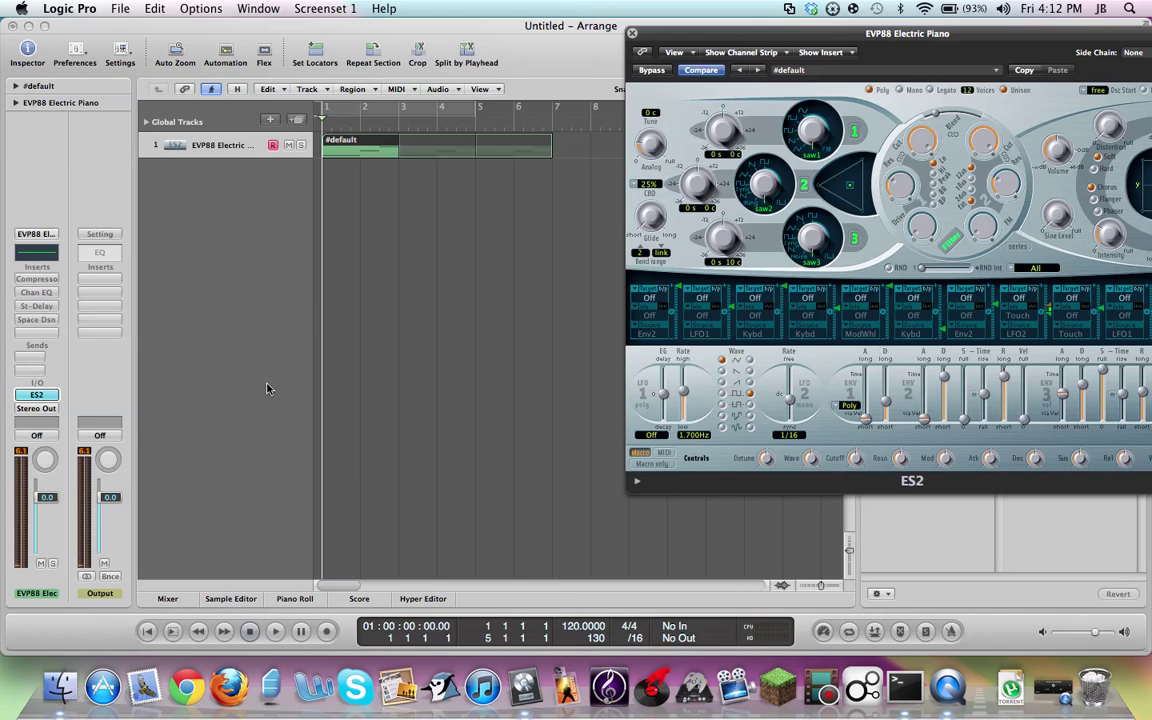
Close the ES2 window and insert Apple's AUBandpass effect in the empty slot below Space Dsn on the EVP88 Electric Piano channel.
click(632, 35)
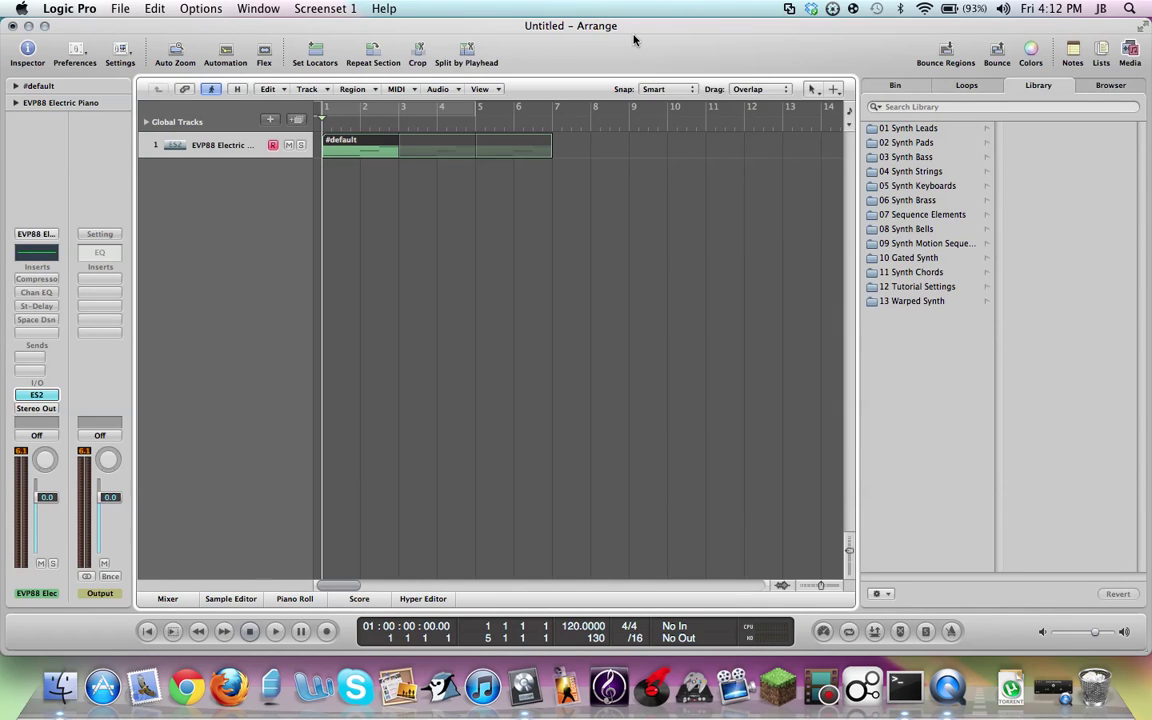
click(31, 333)
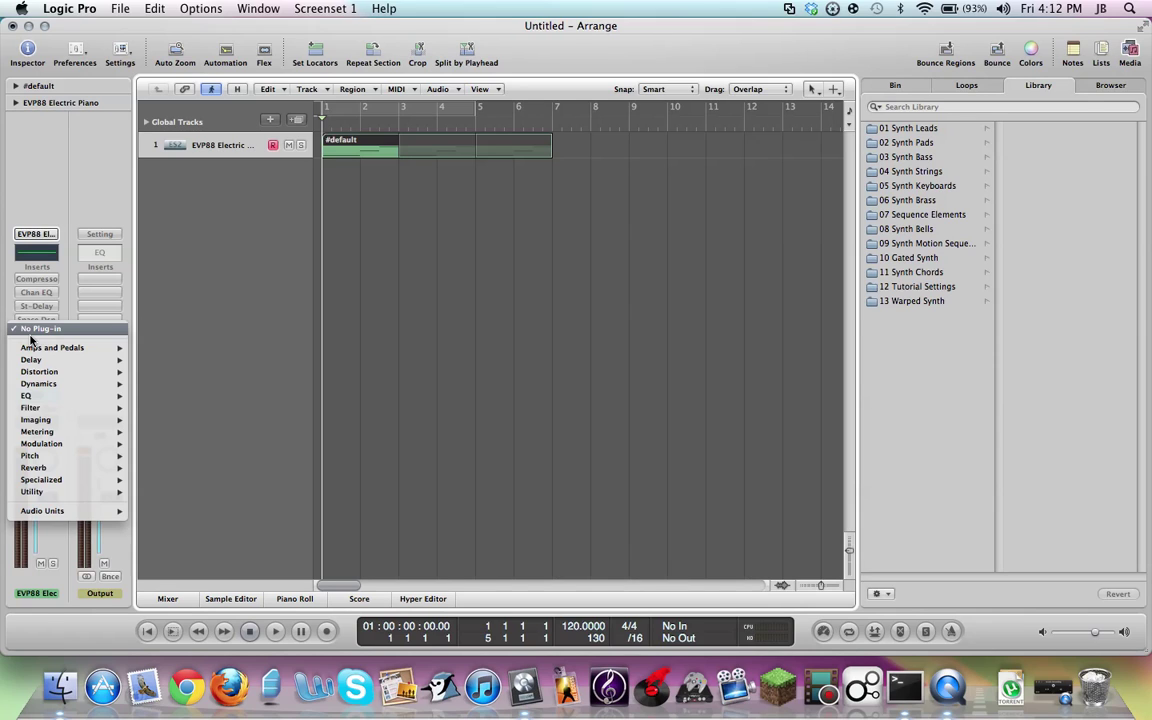
mouse_move(50, 511)
mouse_move(160, 511)
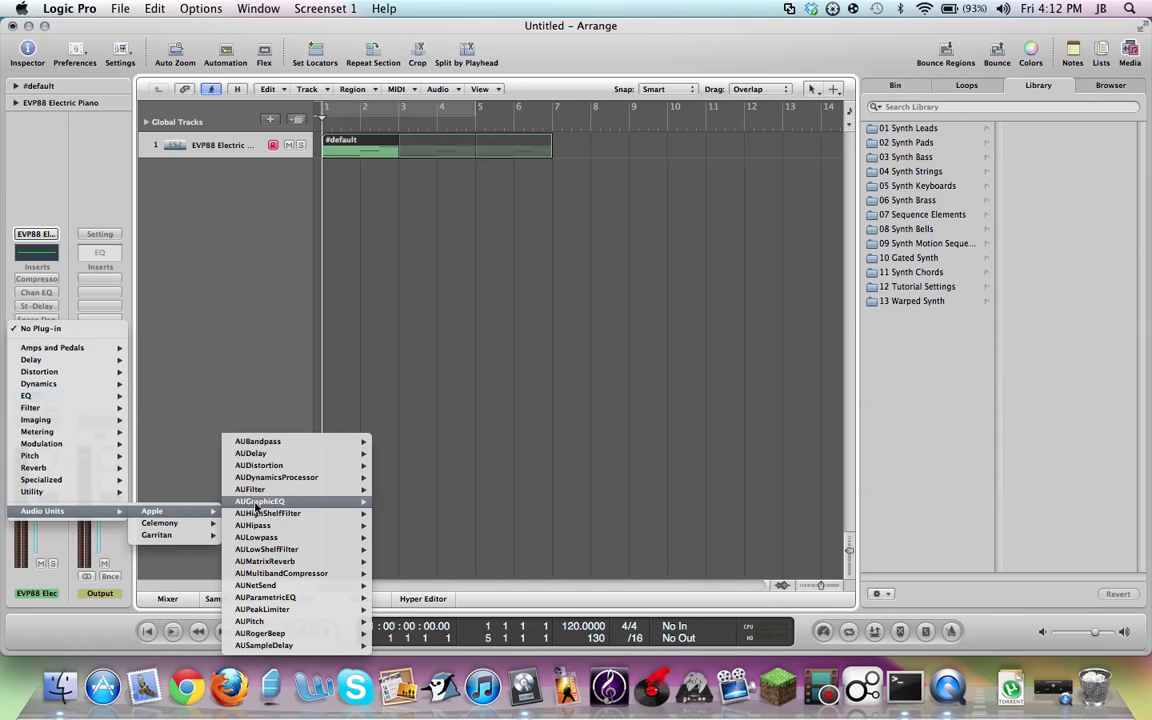
mouse_move(260, 441)
click(396, 442)
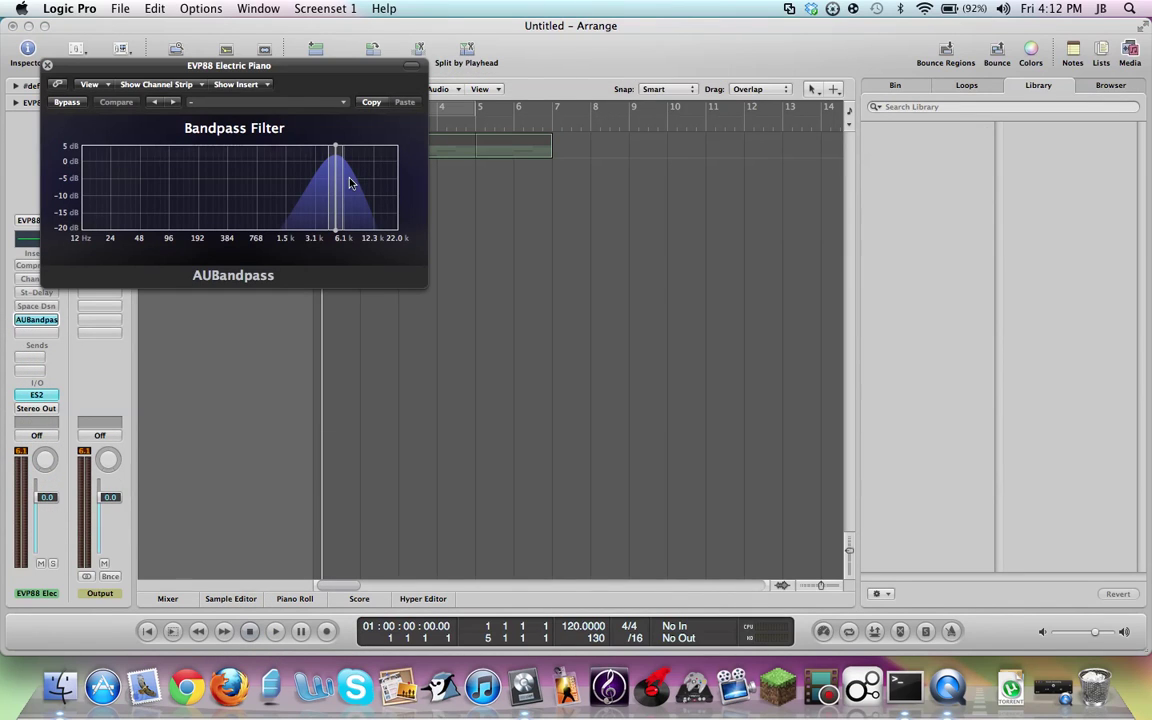
Set the bandpass filter's width to 5513 cents and its centre frequency to 375 Hz while auditioning the looped chords.
drag(344, 183, 410, 179)
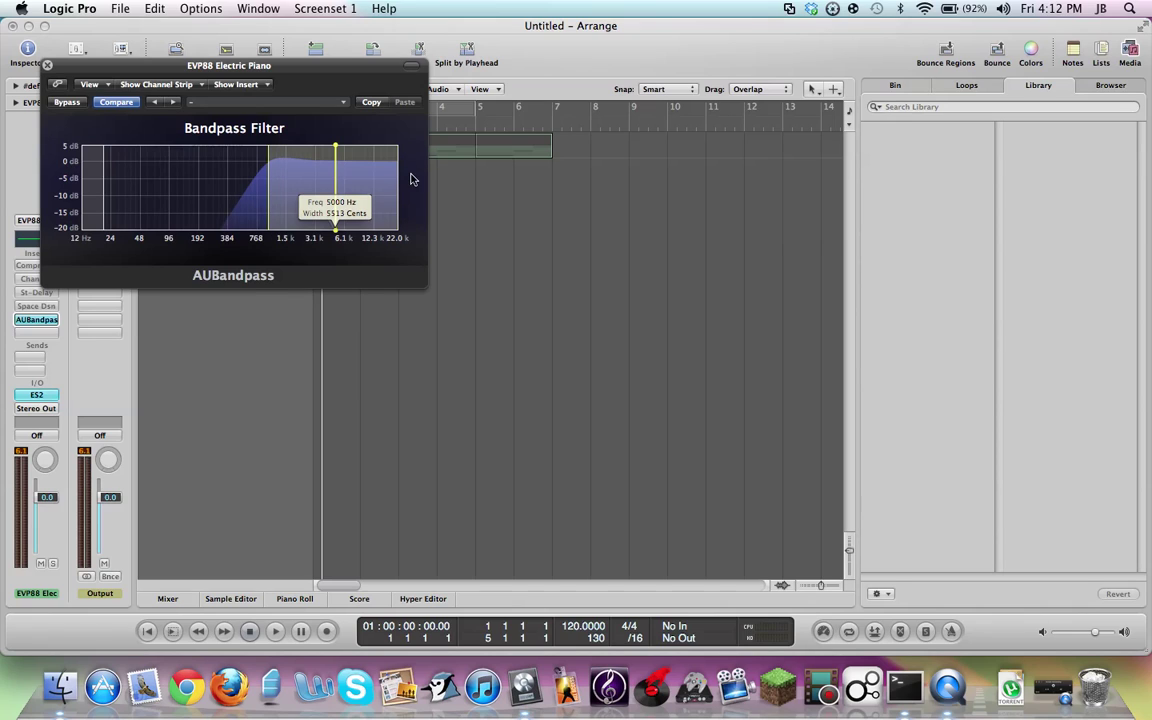
drag(385, 195, 226, 204)
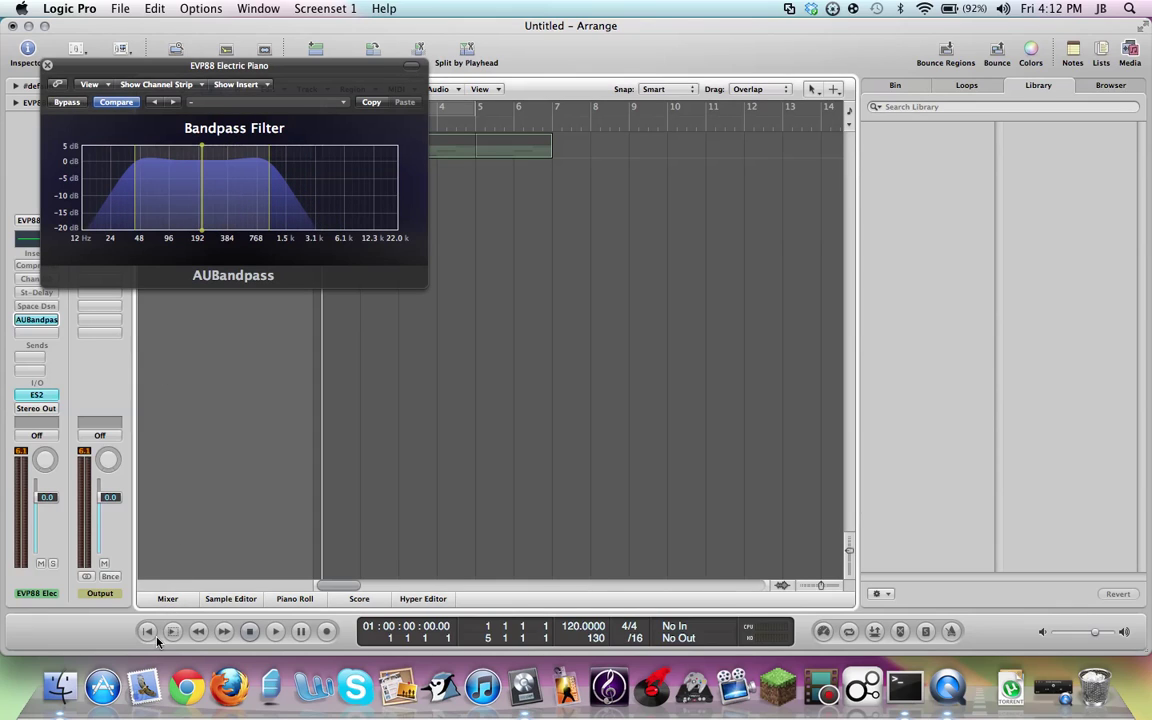
key(space)
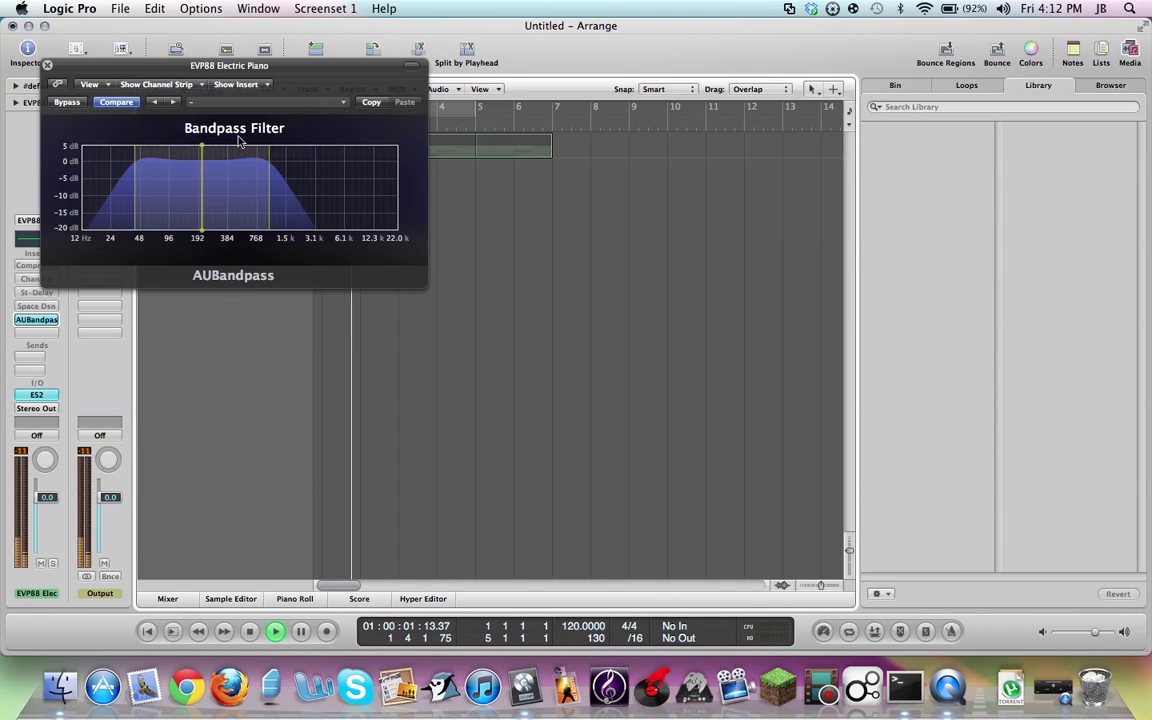
key(XF86AudioRaiseVolume)
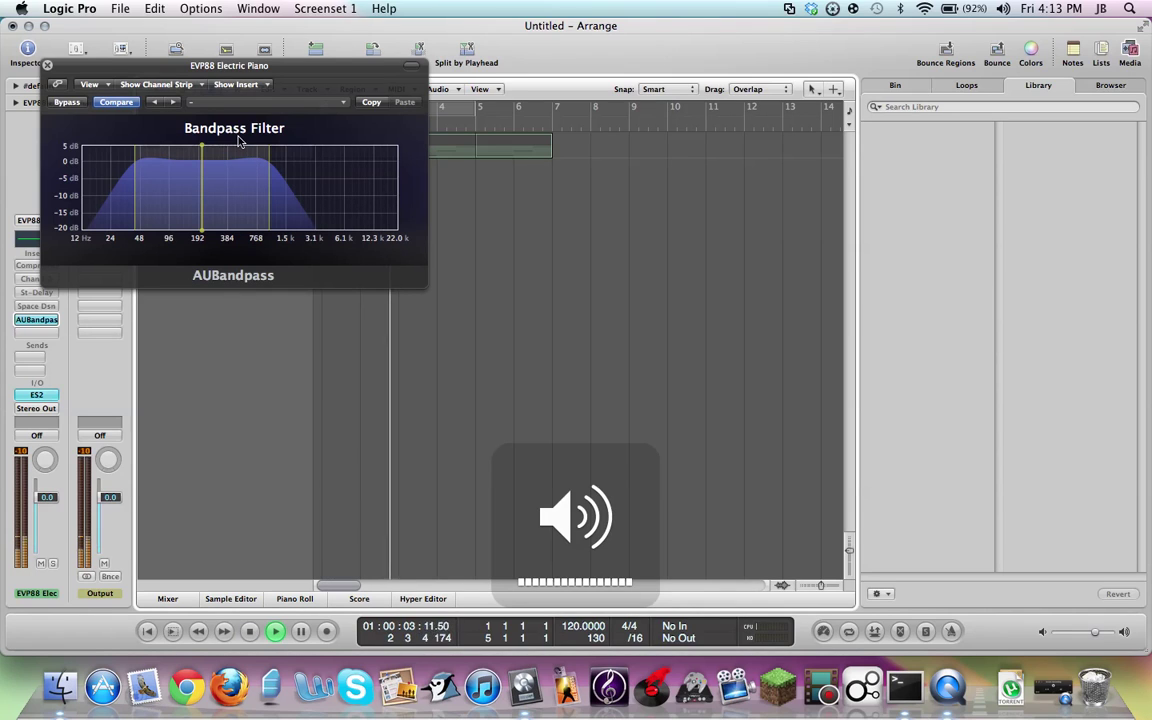
mouse_move(234, 180)
mouse_down()
mouse_move(260, 182)
mouse_move(251, 185)
mouse_up()
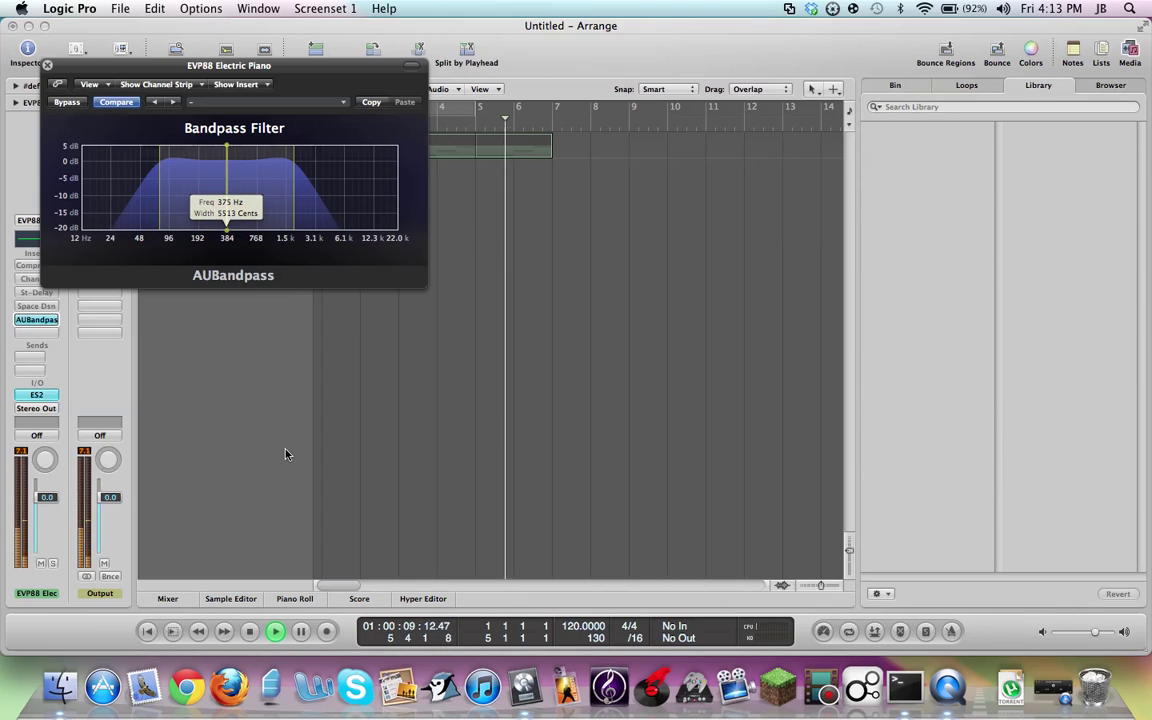
key(space)
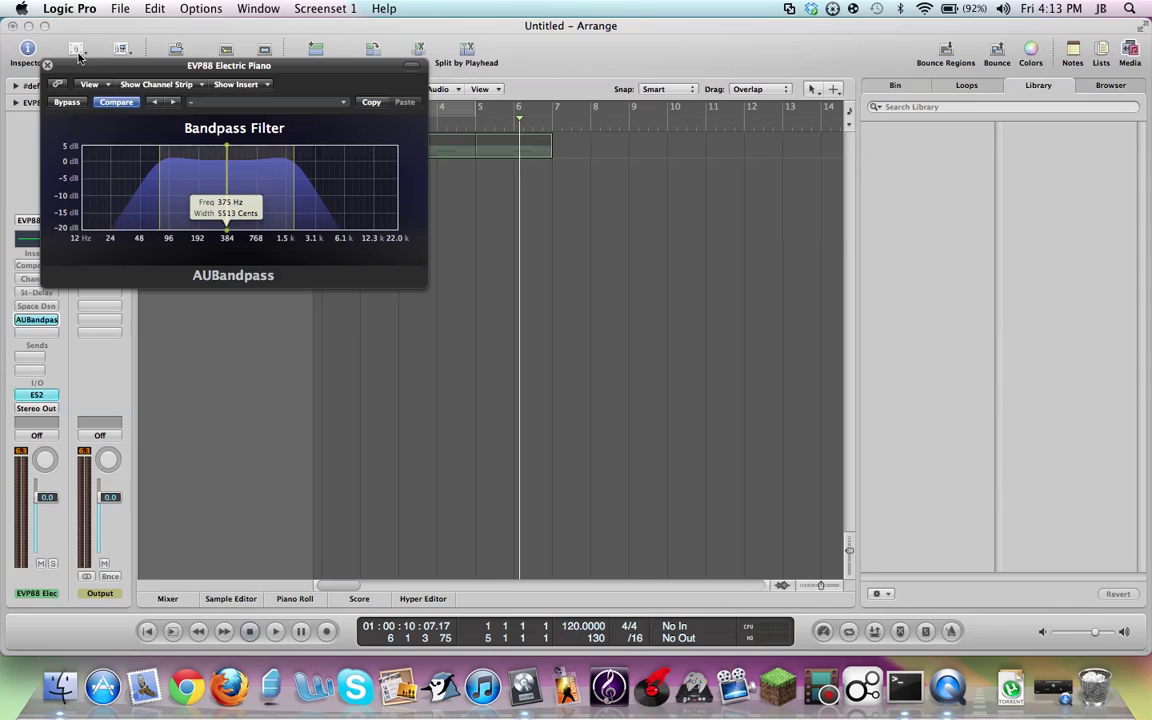
click(47, 66)
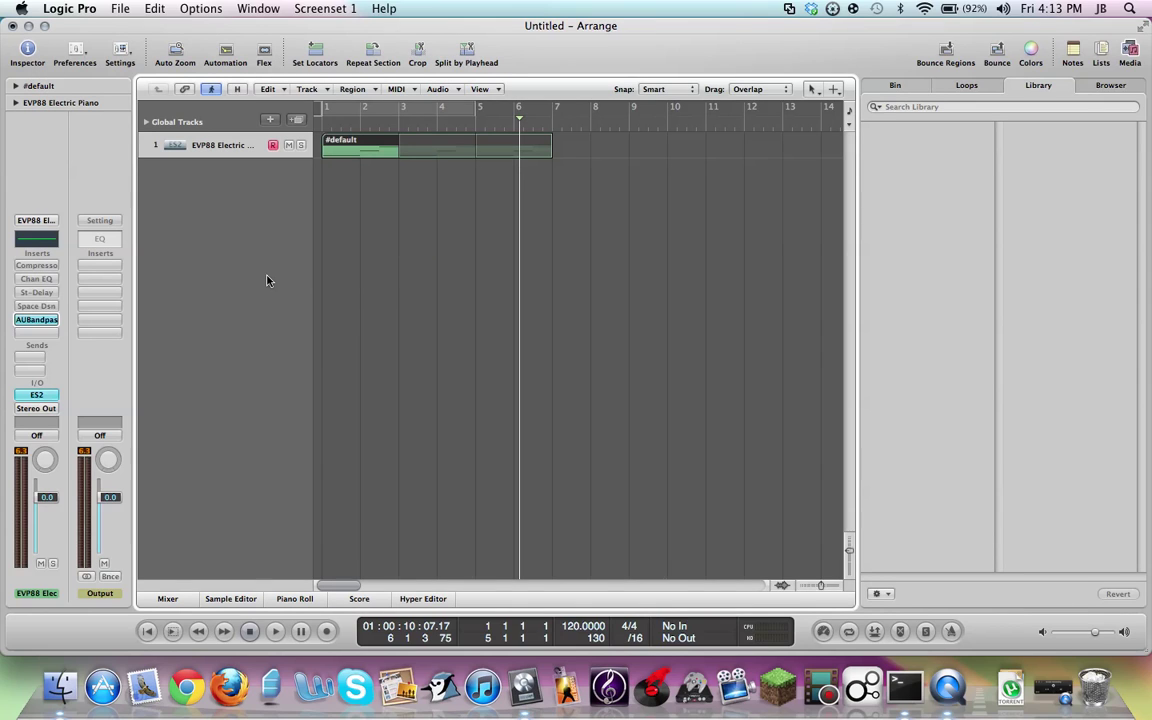
Return the playhead to bar 1, reopen ES2 over the arrangement and shorten envelope 3's attack with the Atk macro control.
click(319, 122)
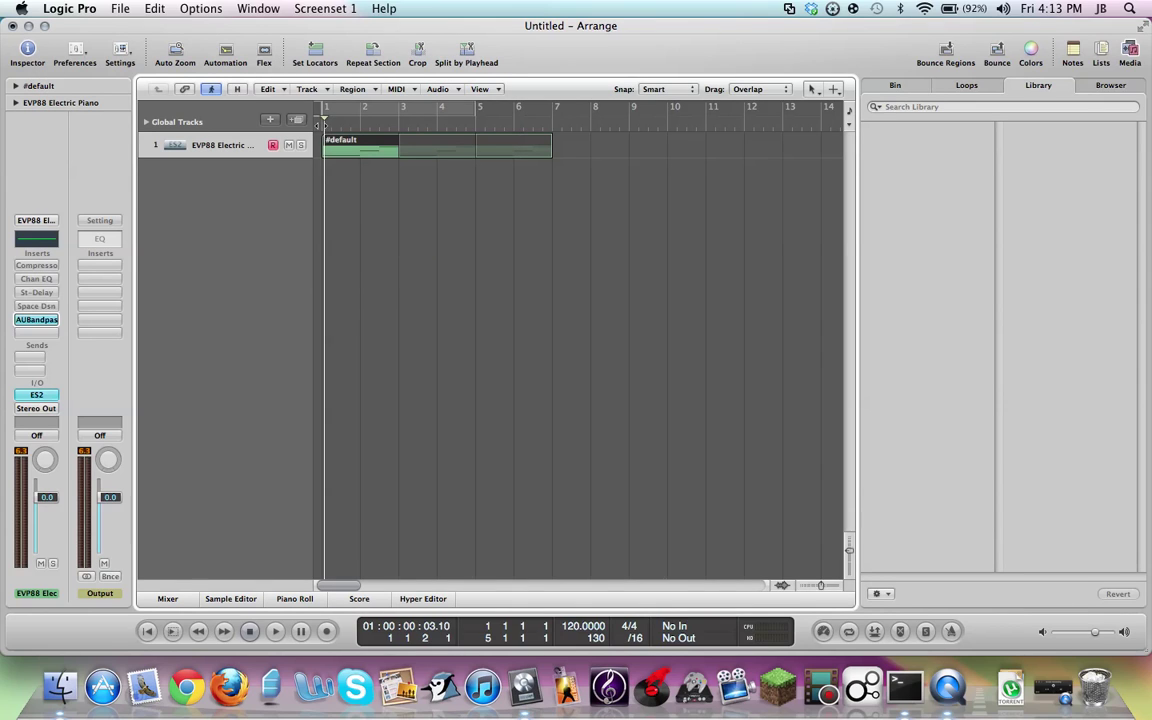
click(319, 124)
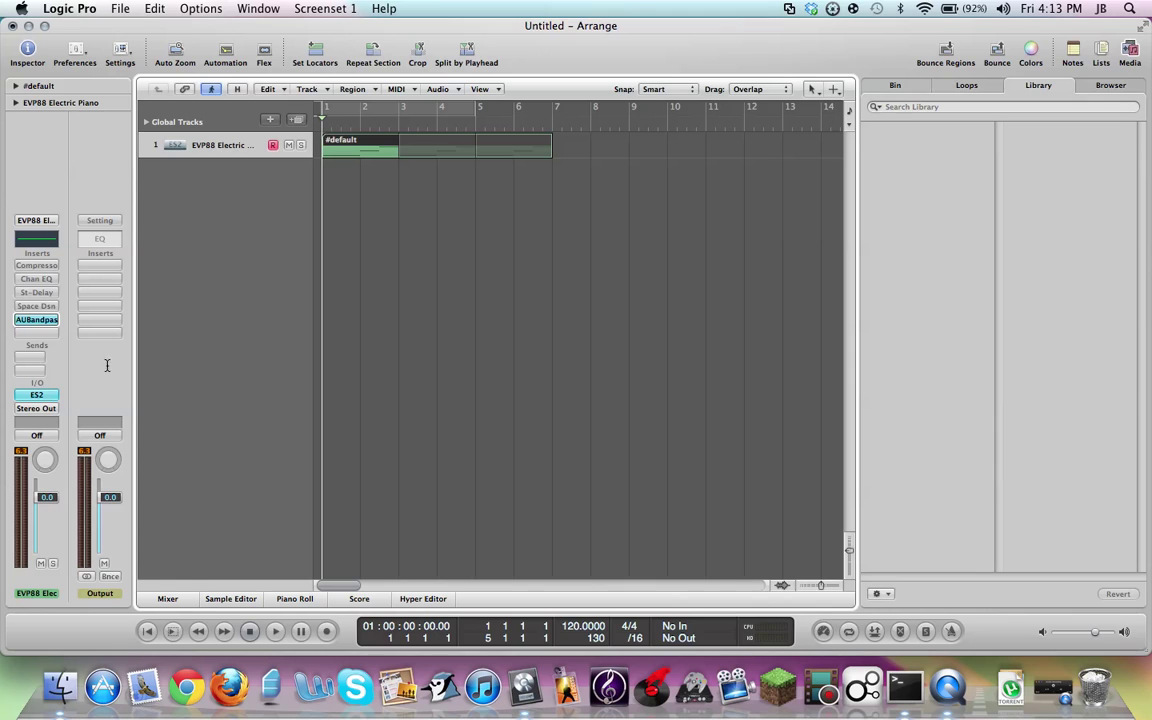
click(38, 395)
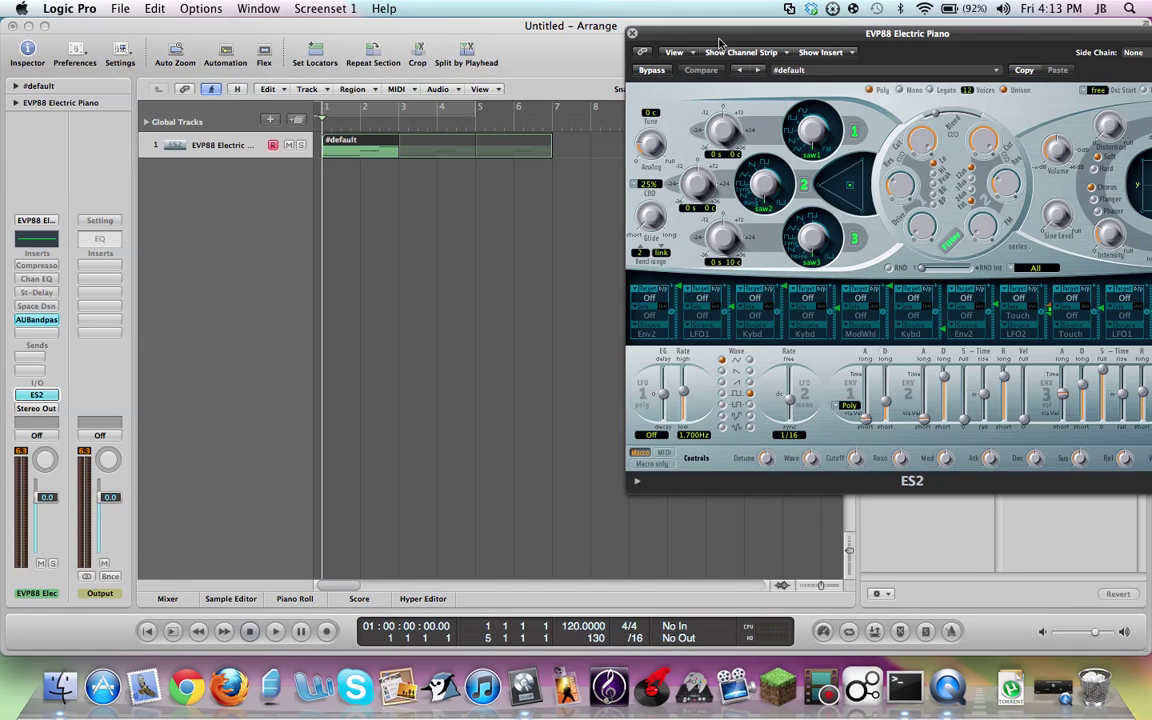
drag(655, 38, 338, 85)
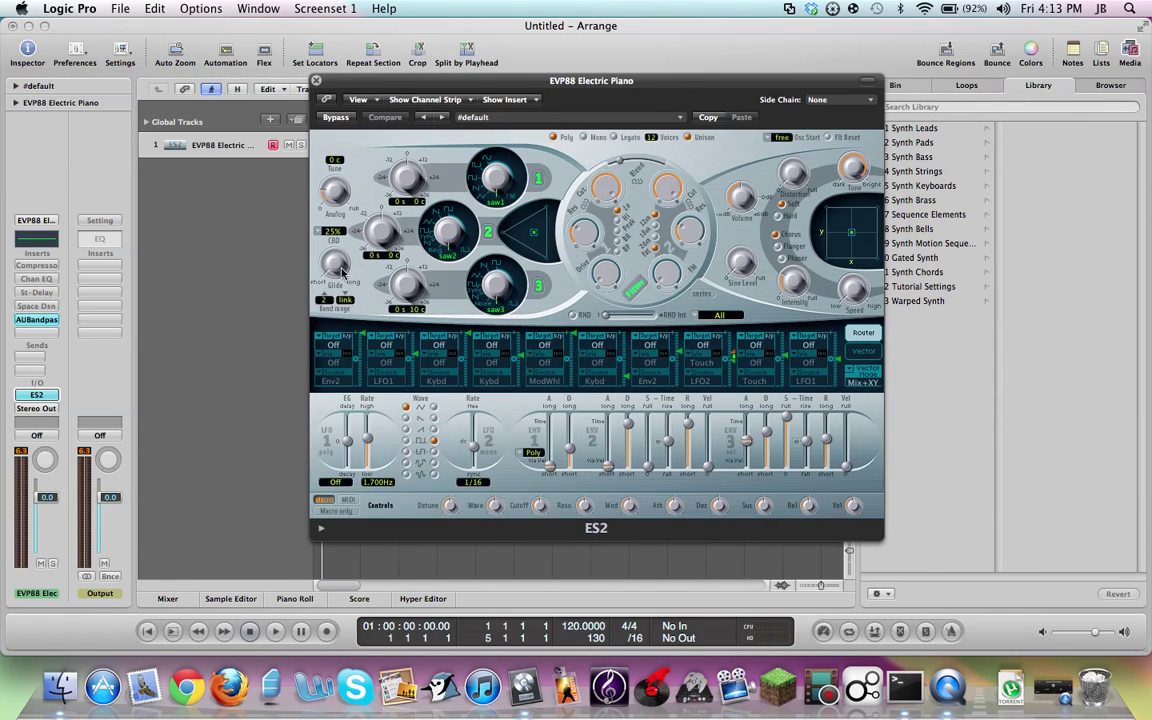
drag(342, 272, 325, 286)
drag(672, 512, 646, 556)
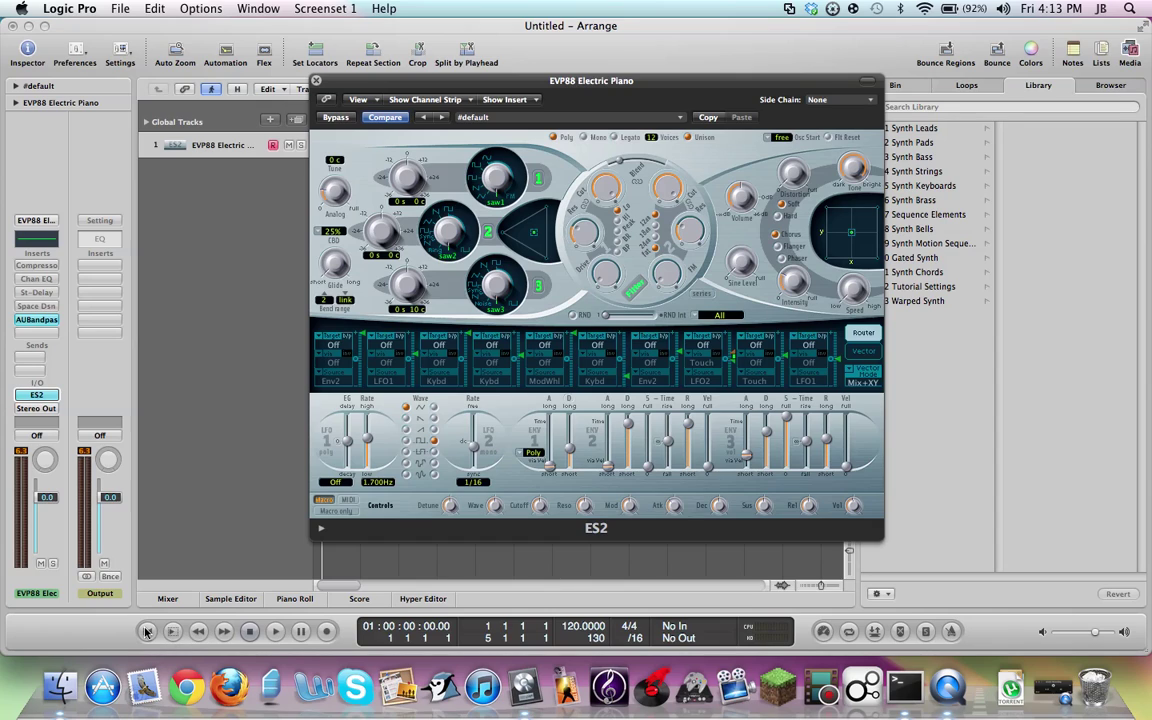
Play the looped chords from bar 1 to audition the shorter attack, and close ES2 with the playhead back near the start.
key(space)
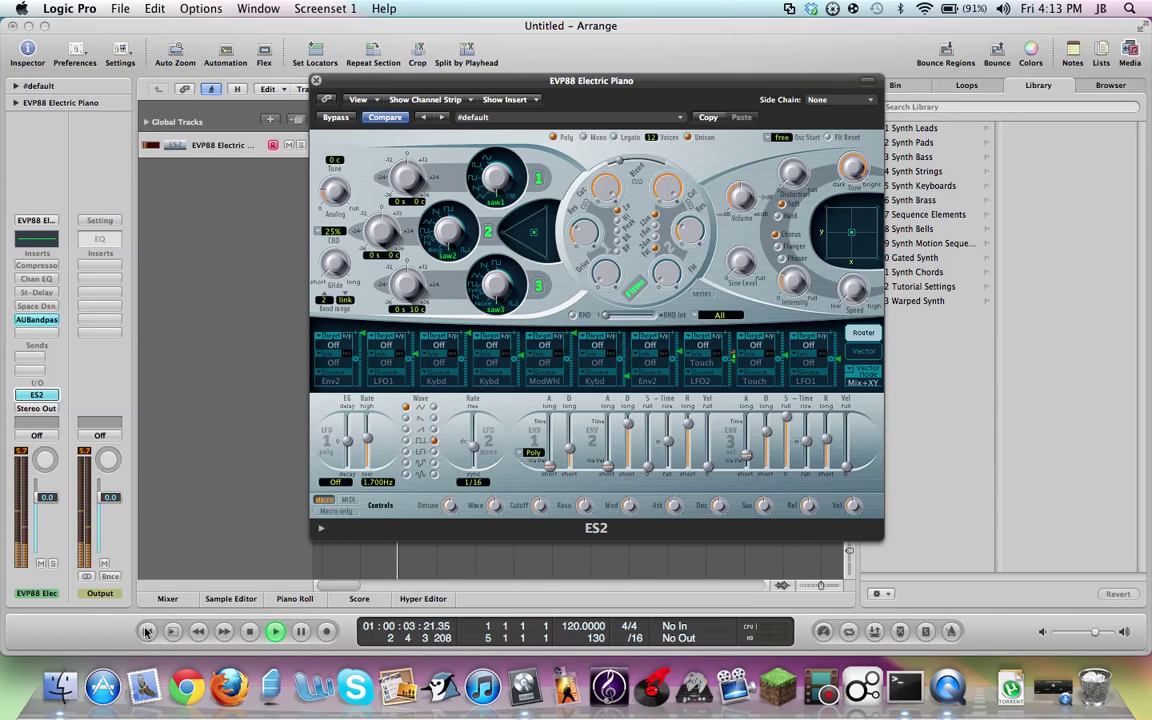
key(space)
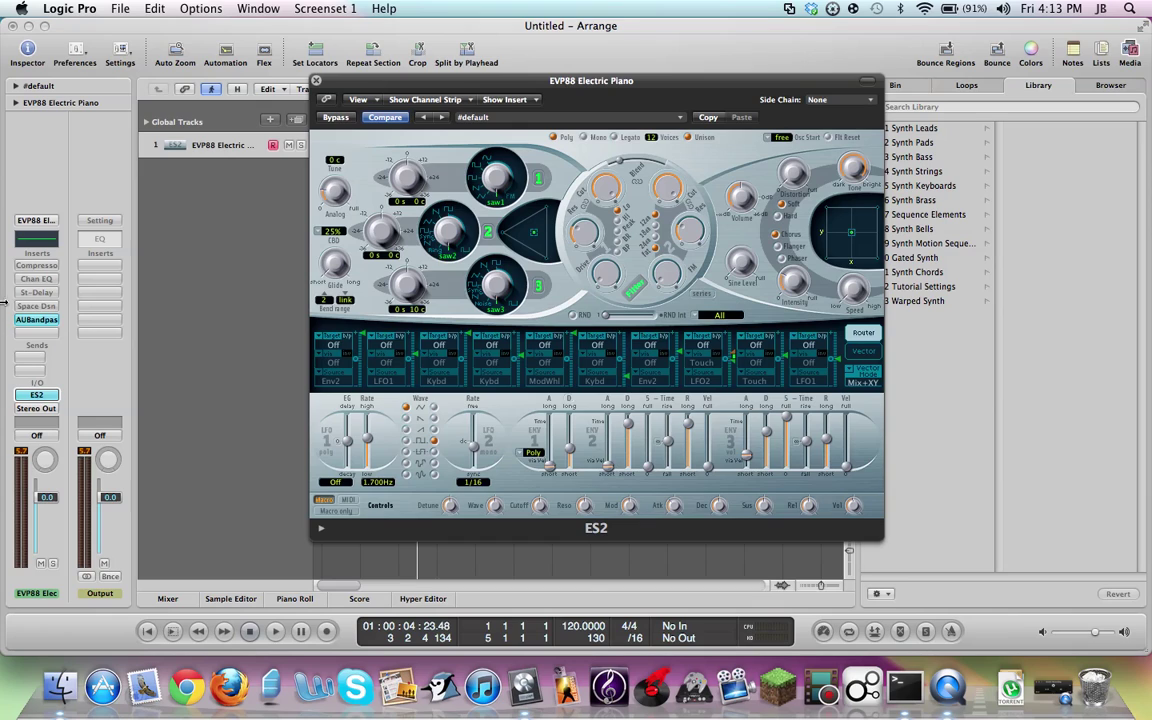
click(316, 81)
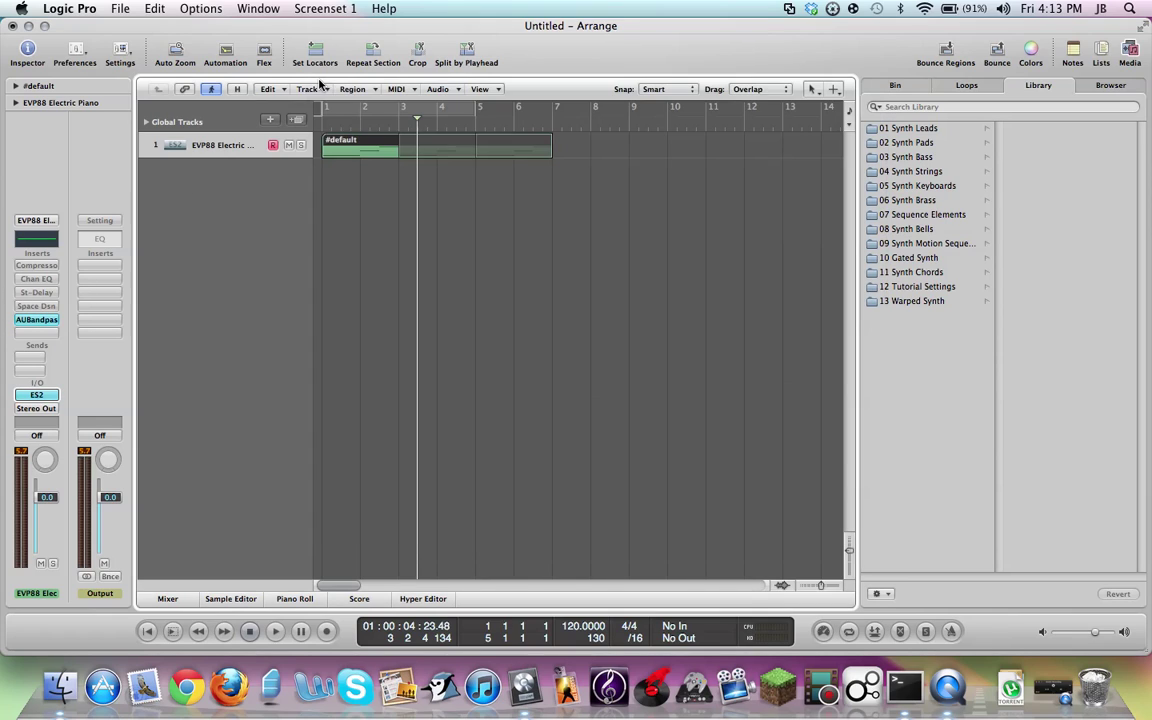
click(321, 260)
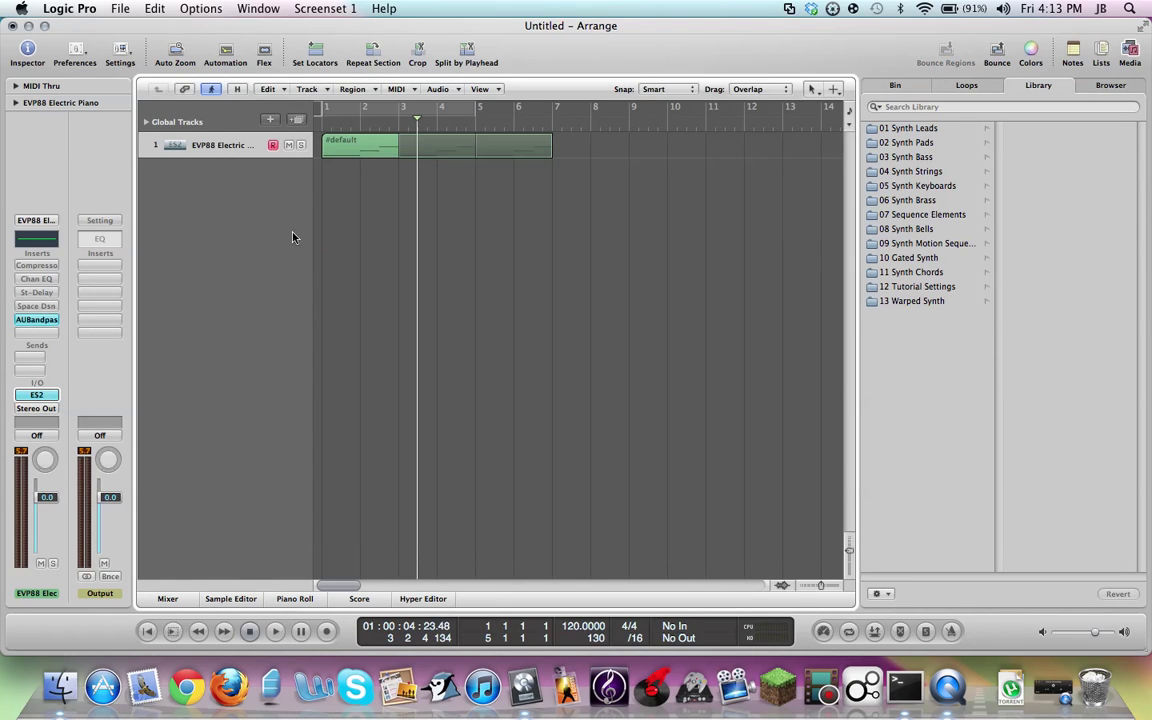
click(330, 122)
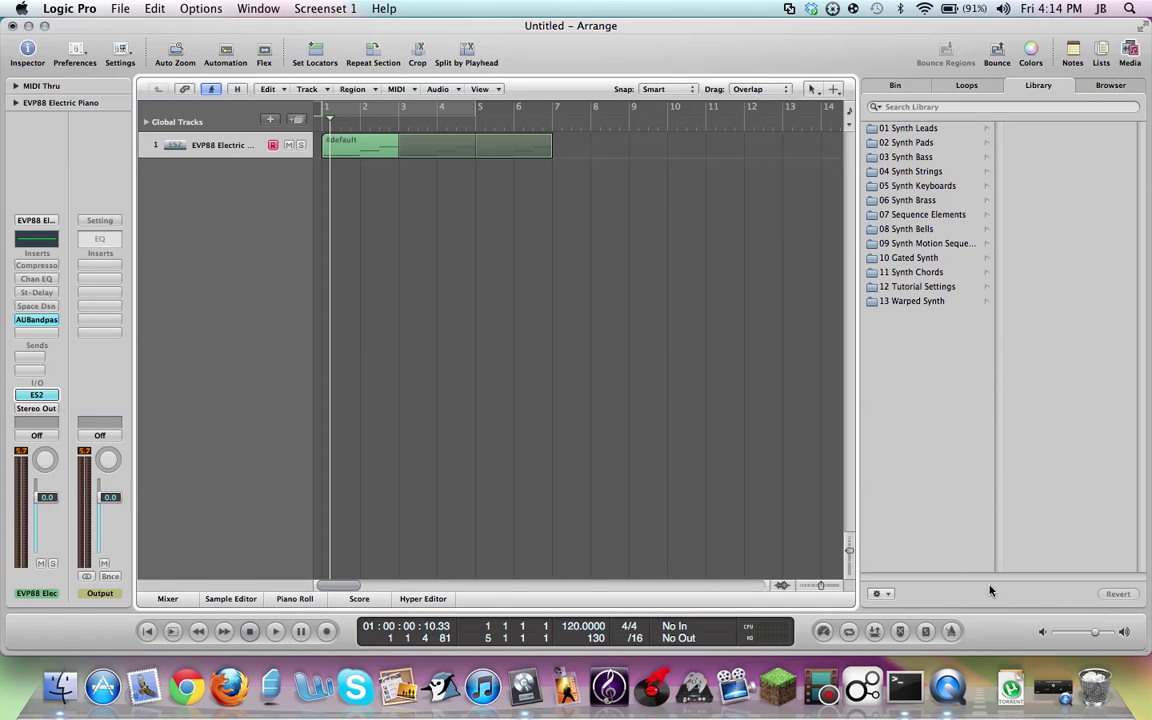
click(1052, 687)
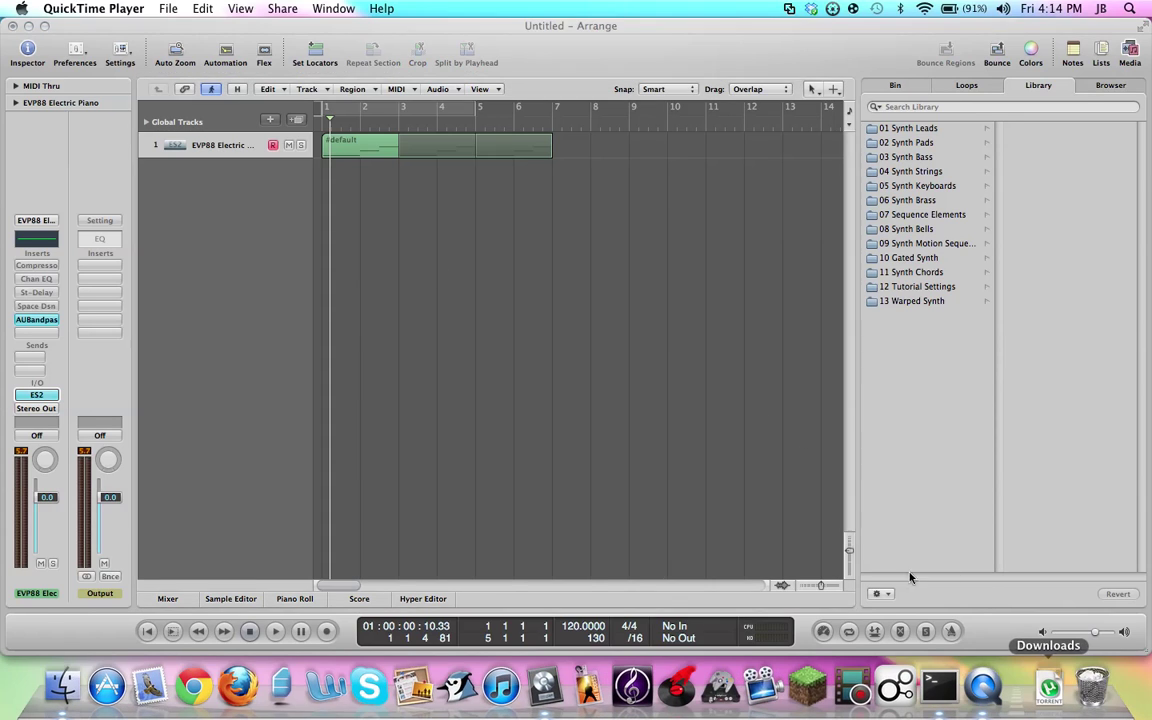